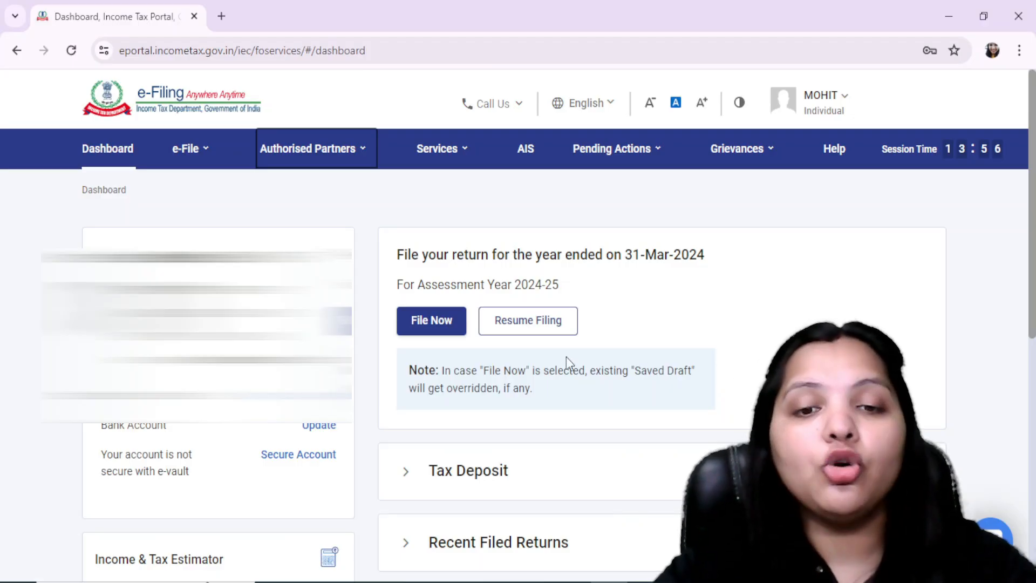
Start a fresh income tax return for assessment year 2024-25 in online mode instead of resuming the saved draft
left_click(421, 322)
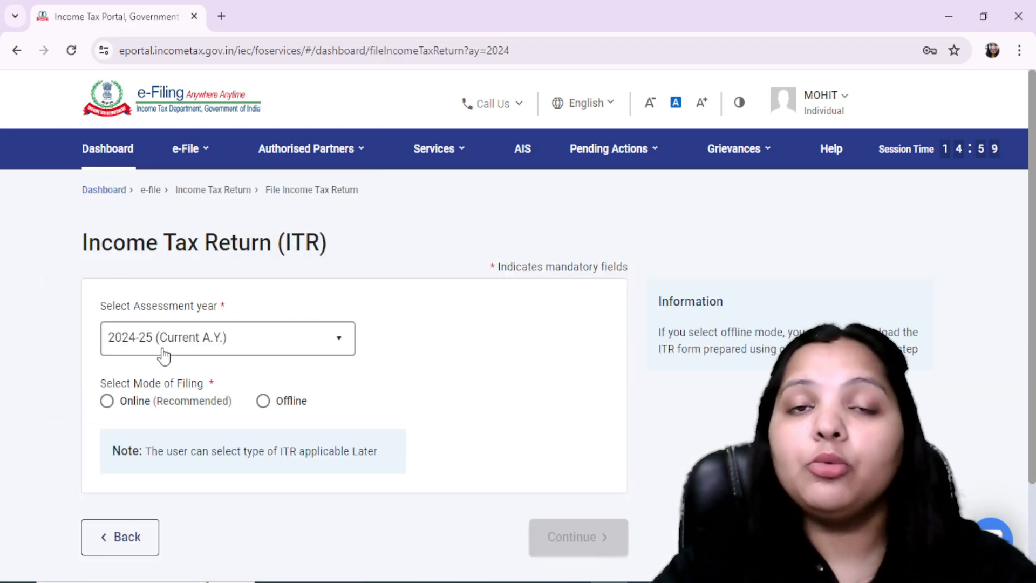
left_click(106, 400)
left_click(575, 536)
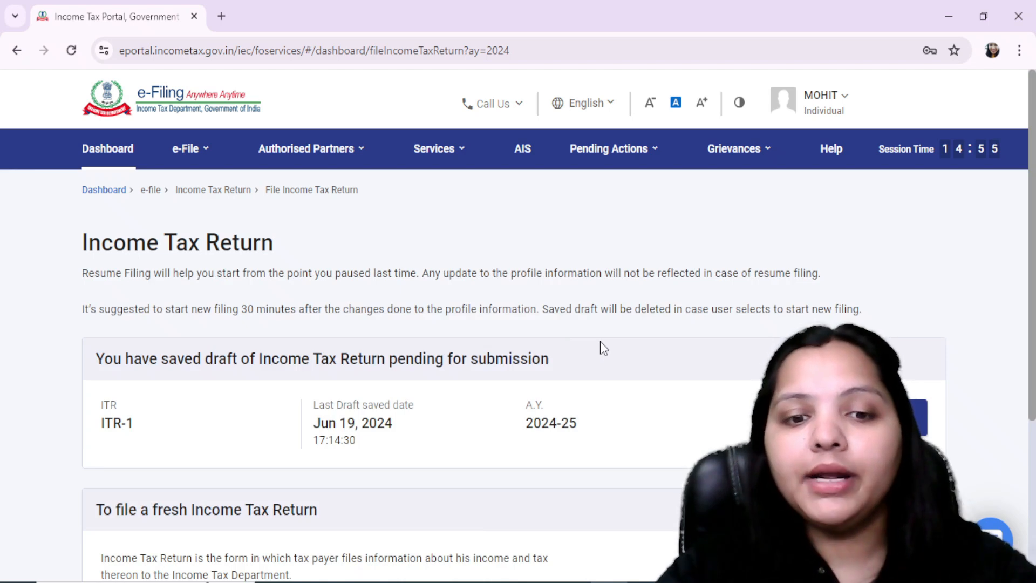
scroll(600, 341, "down", 3)
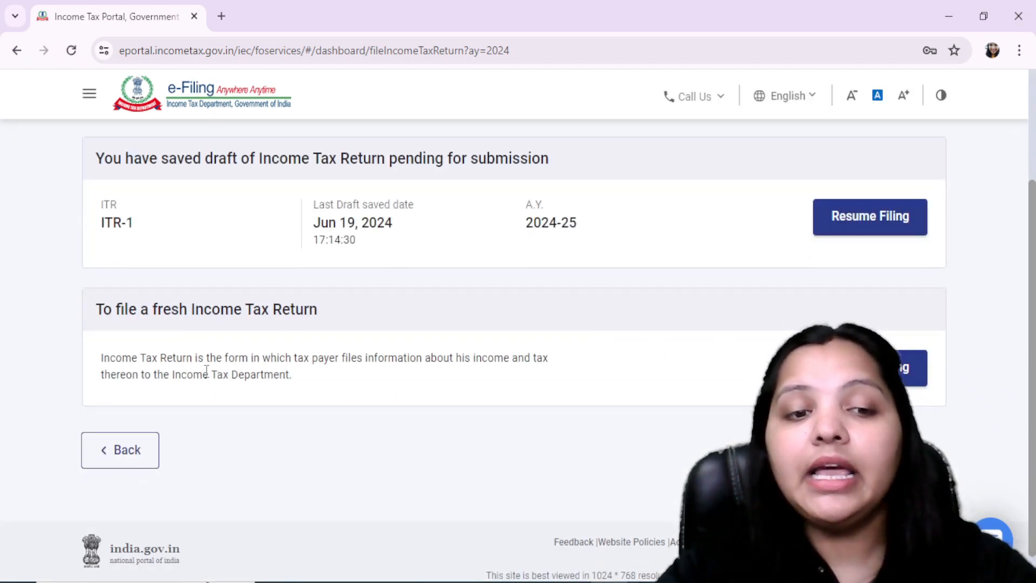
left_click(875, 369)
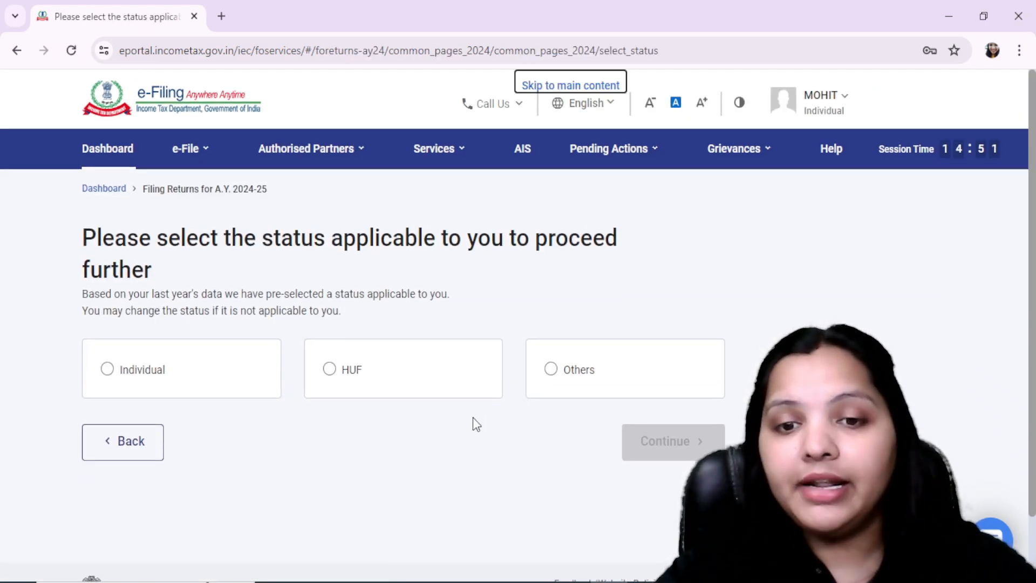
Choose the Individual status and get started with the ITR - 1 form
left_click(107, 369)
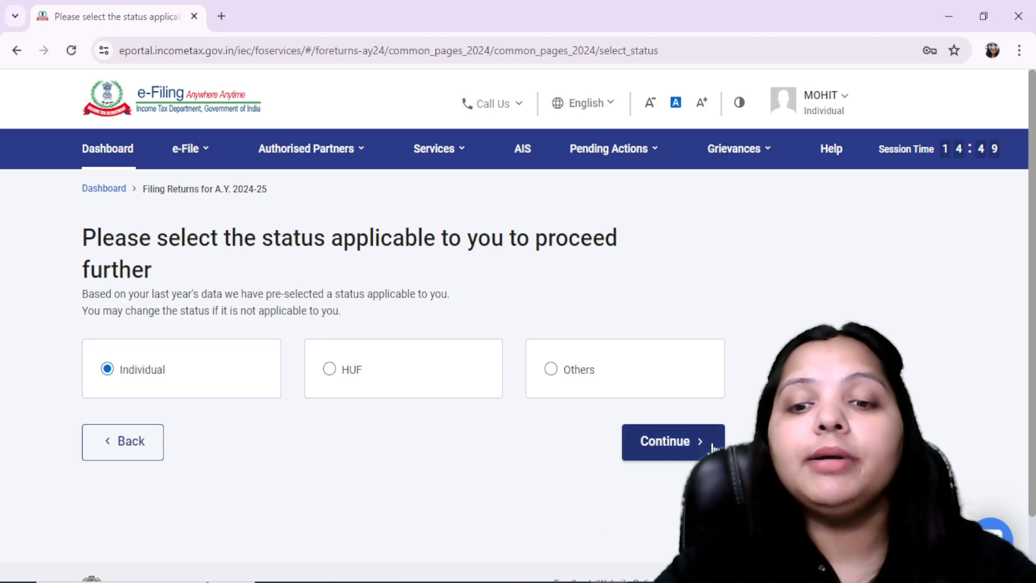
left_click(658, 440)
left_click(543, 386)
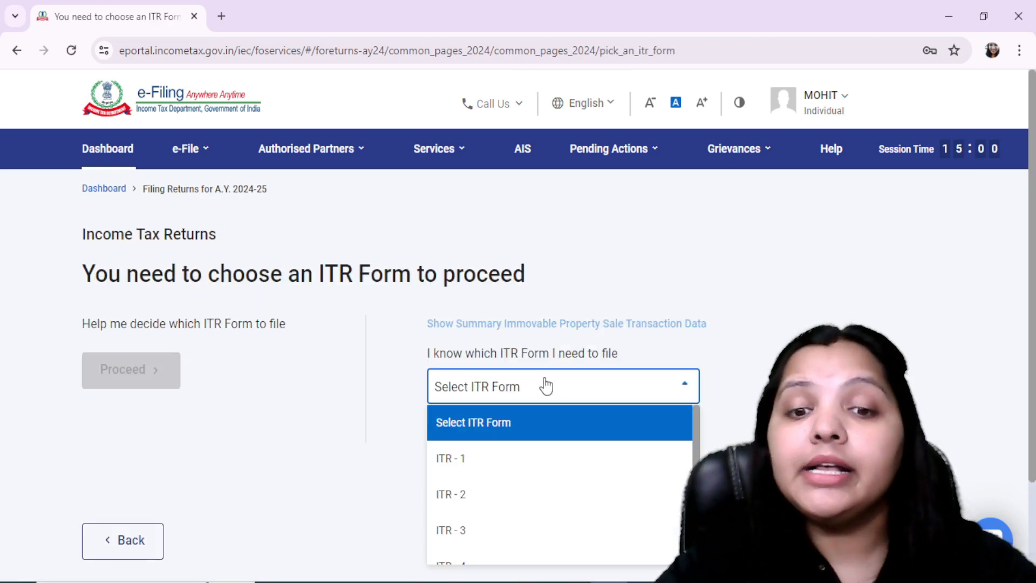
left_click(594, 356)
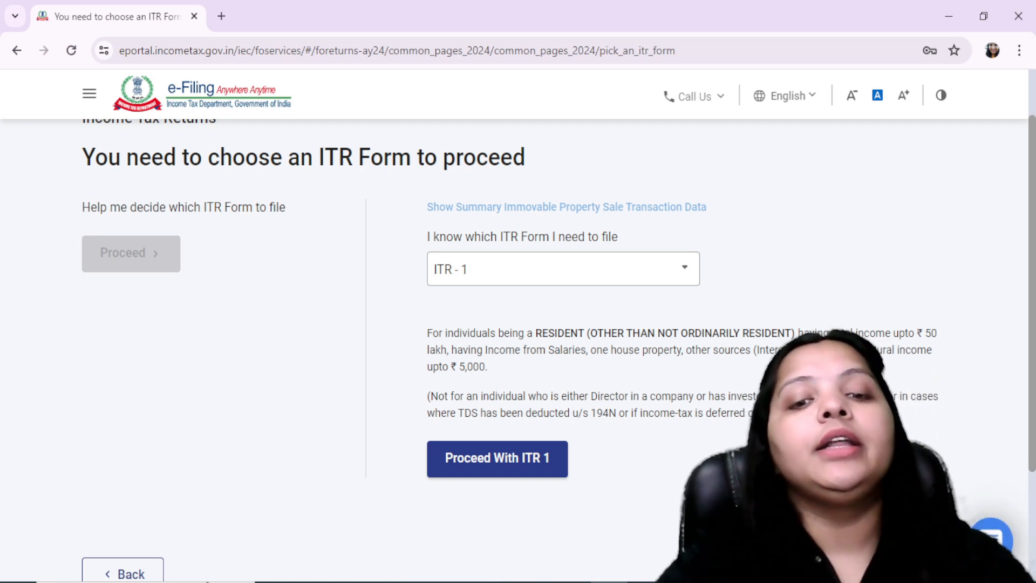
left_click(552, 464)
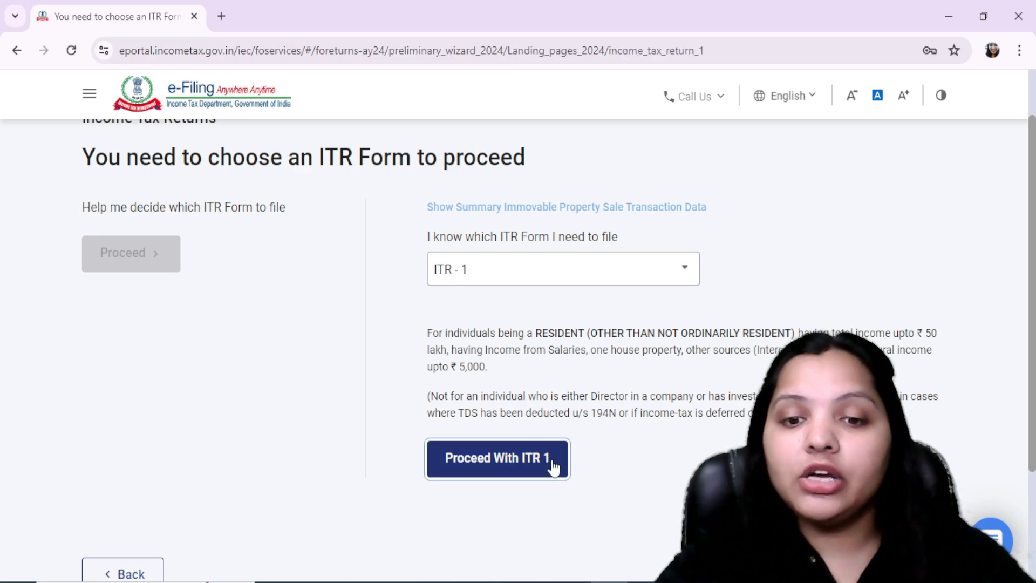
left_click(219, 512)
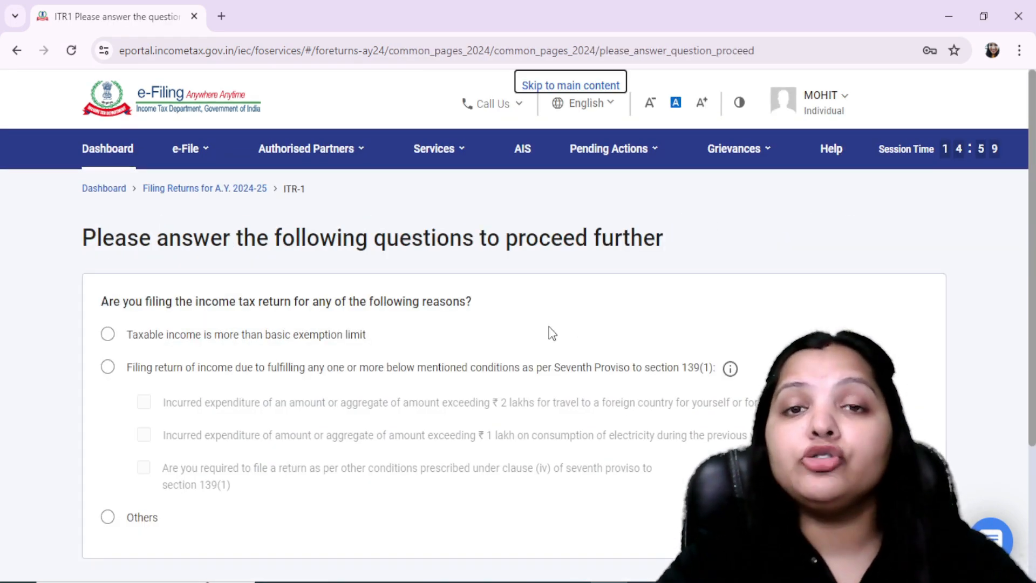
Choose Others as the filing reason after first picking taxable income above the basic exemption limit, and continue past the pre-fill notice
left_click(259, 340)
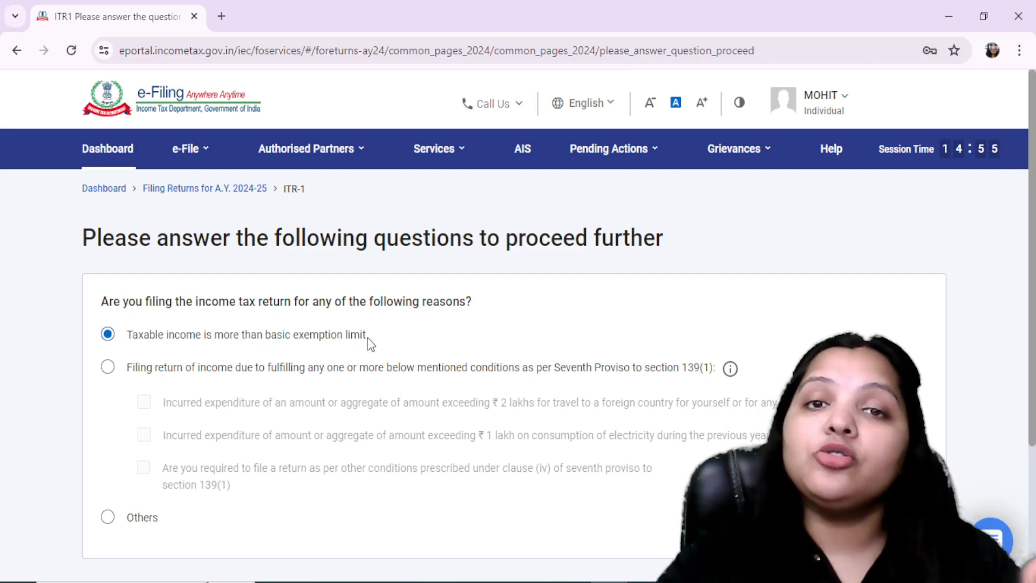
left_click(109, 518)
scroll(500, 465, "down", 3)
left_click(898, 418)
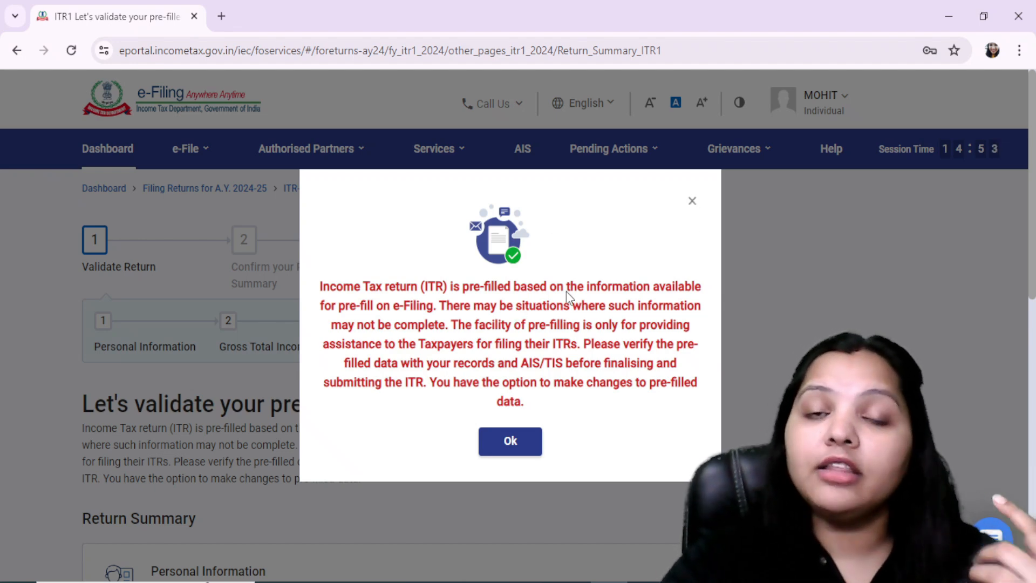
left_click(686, 203)
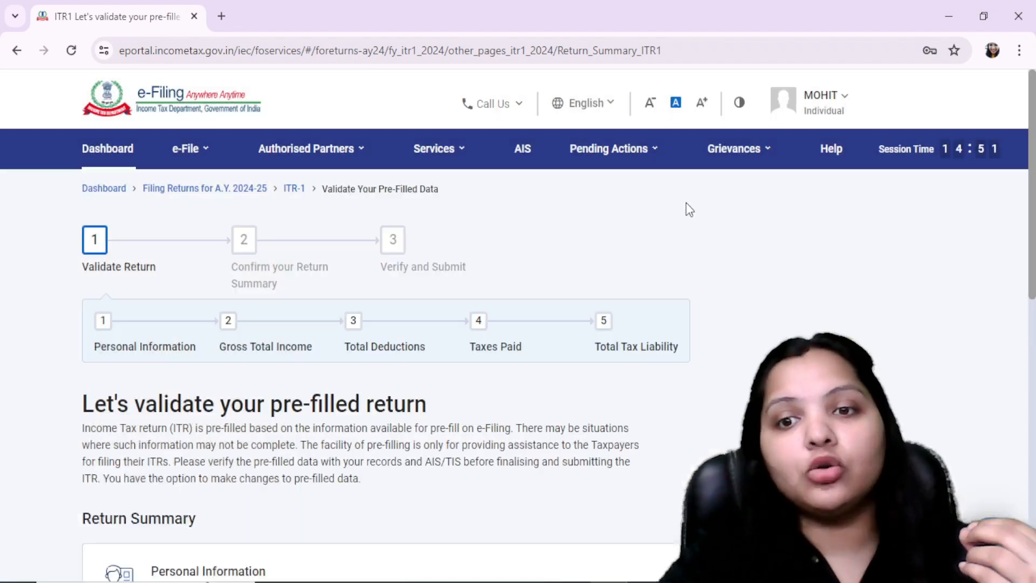
Open the Personal Information section of the return summary and set the Nature of Employment to Central Government
scroll(492, 463, "down", 5)
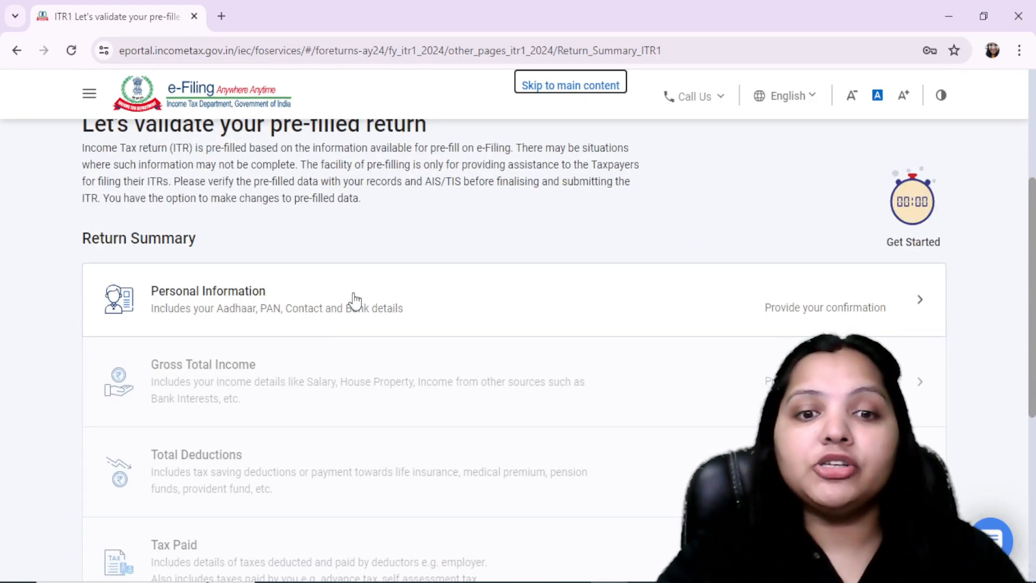
left_click(367, 307)
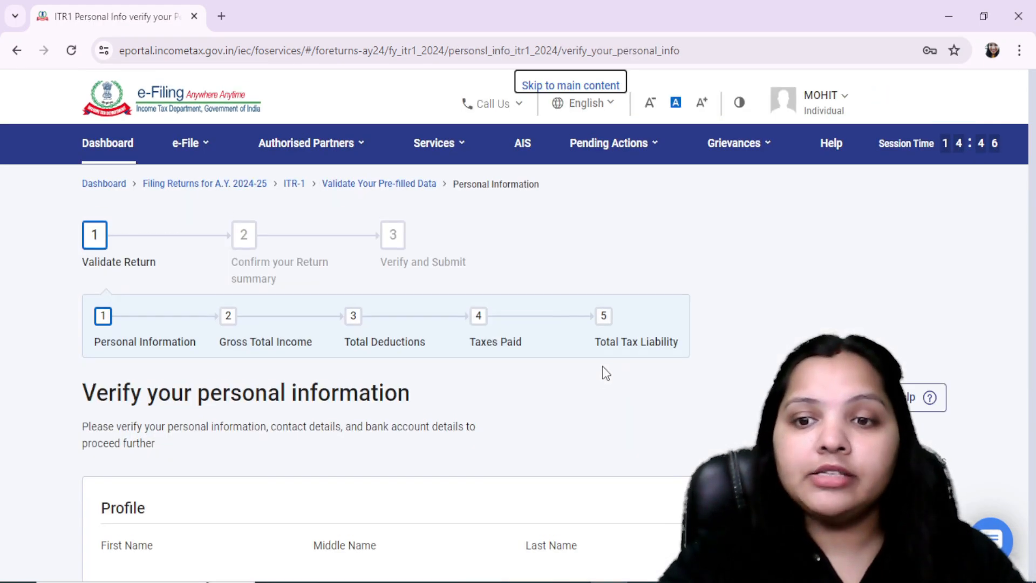
scroll(304, 490, "down", 10)
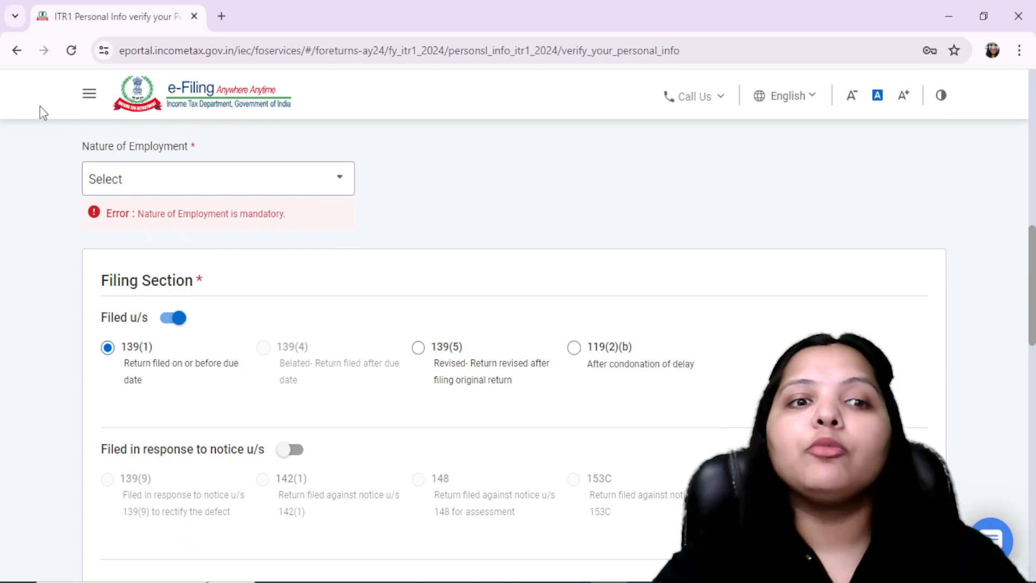
left_click(188, 185)
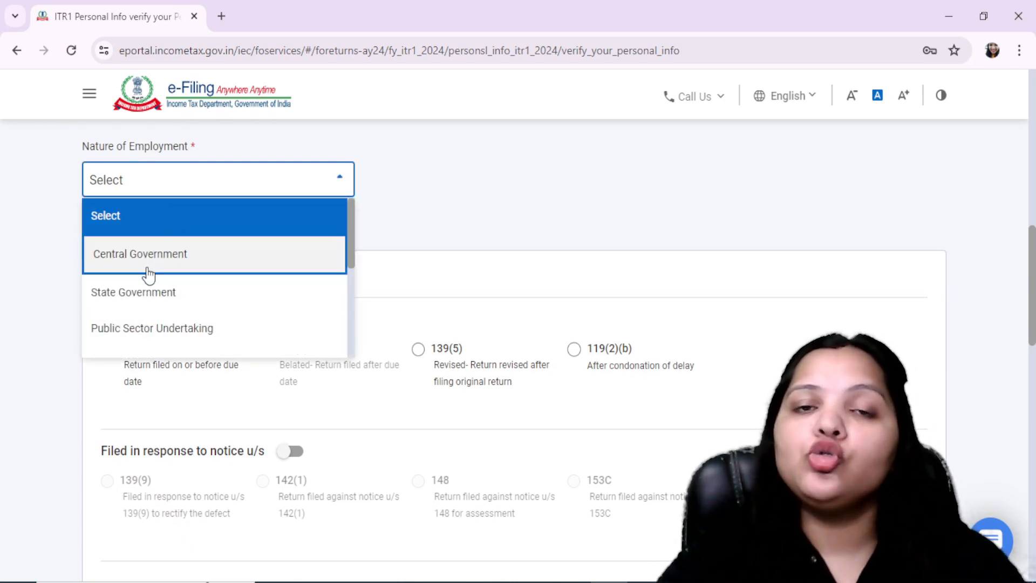
scroll(143, 313, "down", 2)
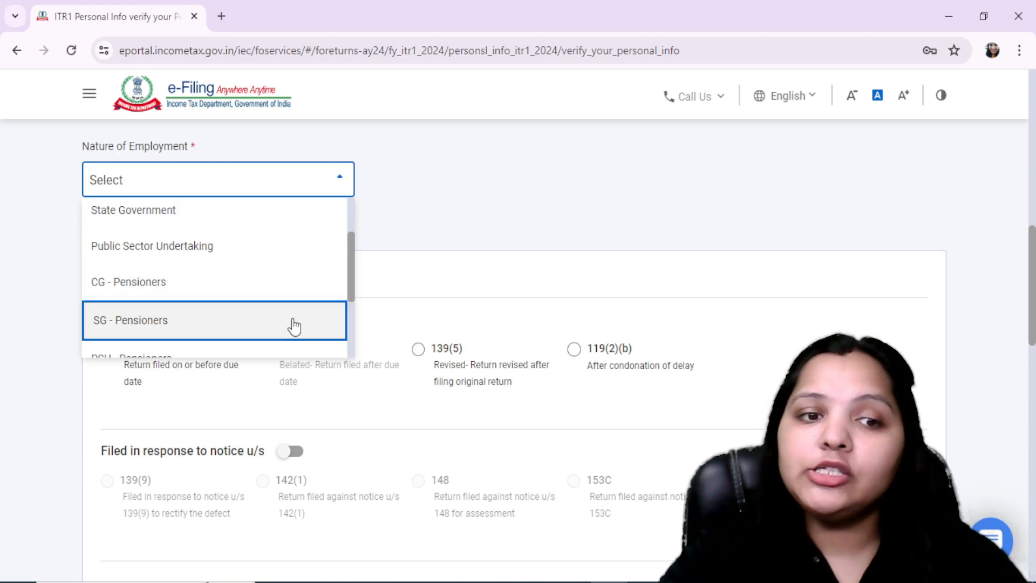
scroll(233, 306, "down", 2)
scroll(213, 321, "up", 4)
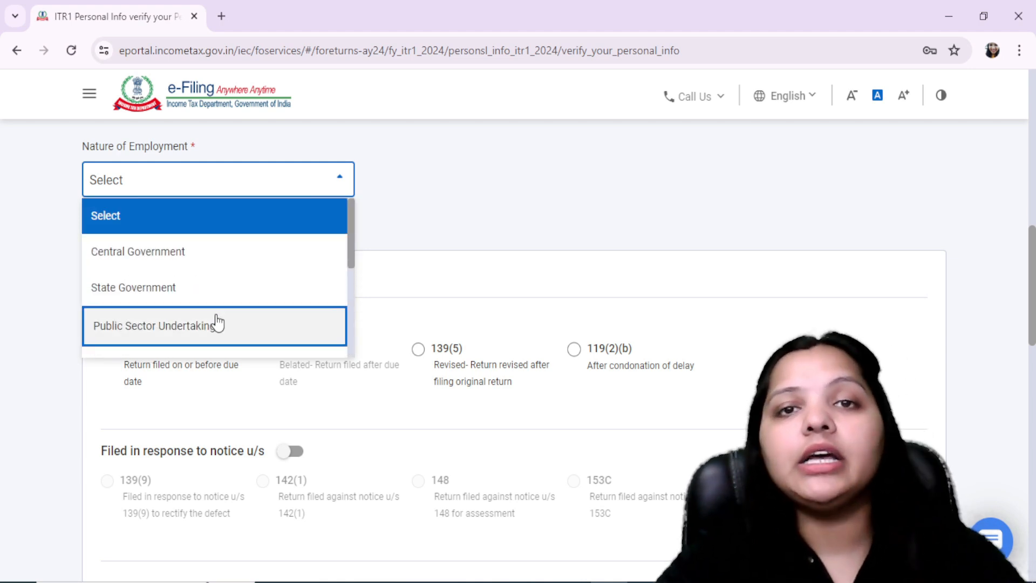
left_click(162, 263)
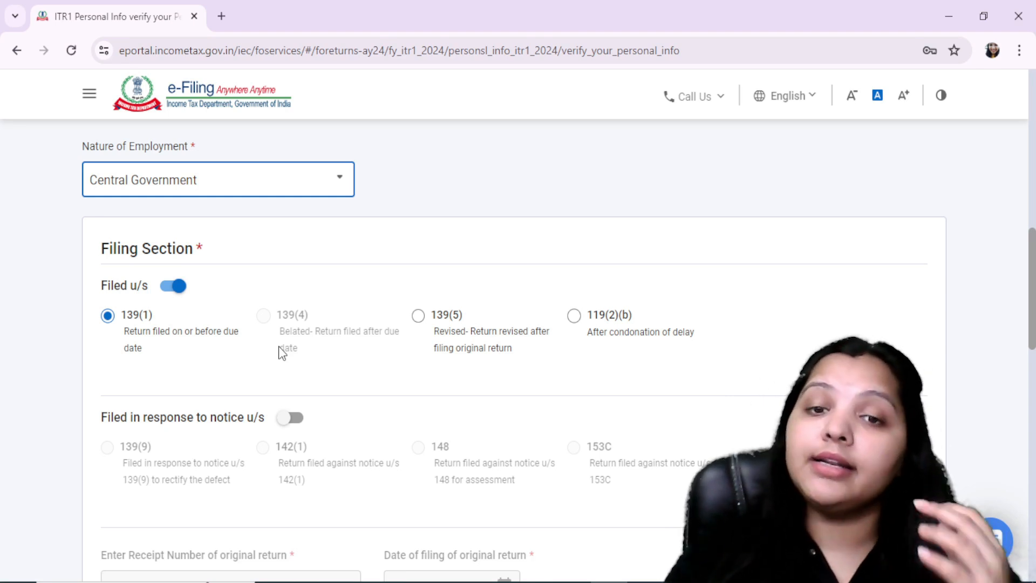
Switch to FORM 16.pdf in Adobe Acrobat Reader and check the answer on opting out of taxation u/s 115BAC(1A)
scroll(278, 346, "down", 7)
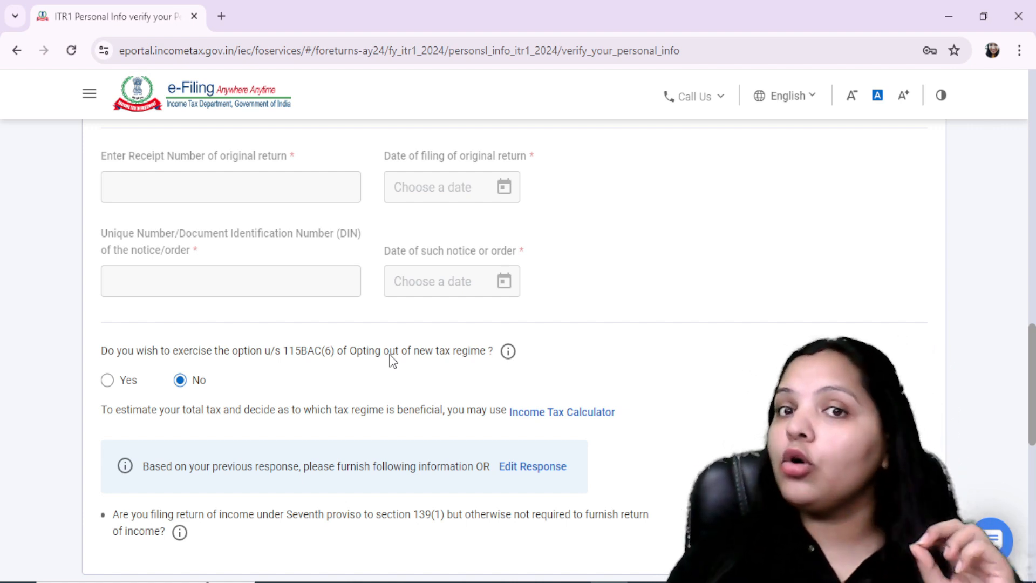
key("alt+Tab")
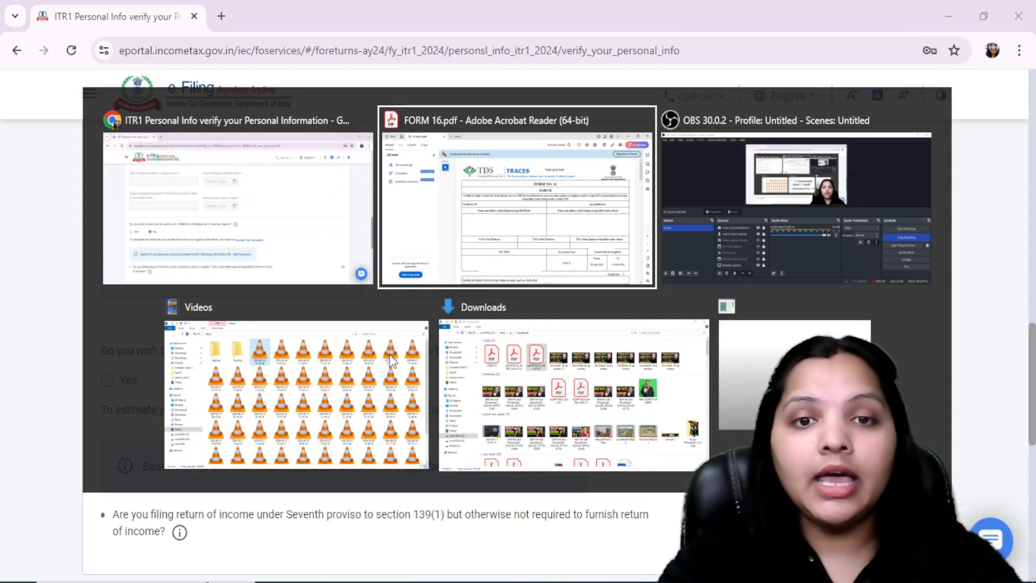
scroll(600, 281, "down", 3)
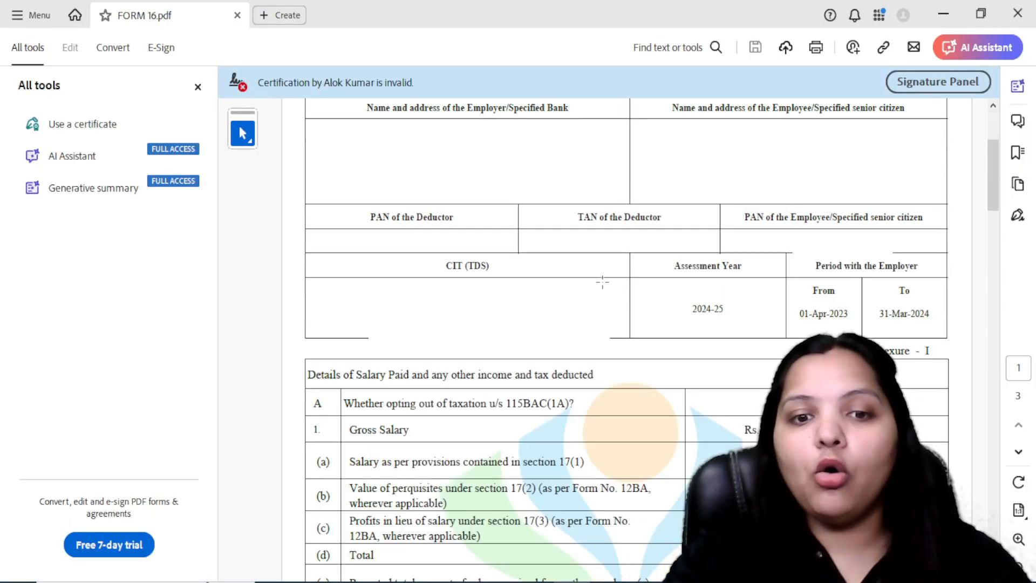
scroll(541, 348, "down", 3)
left_click_drag(417, 249, 601, 261)
left_click(688, 245)
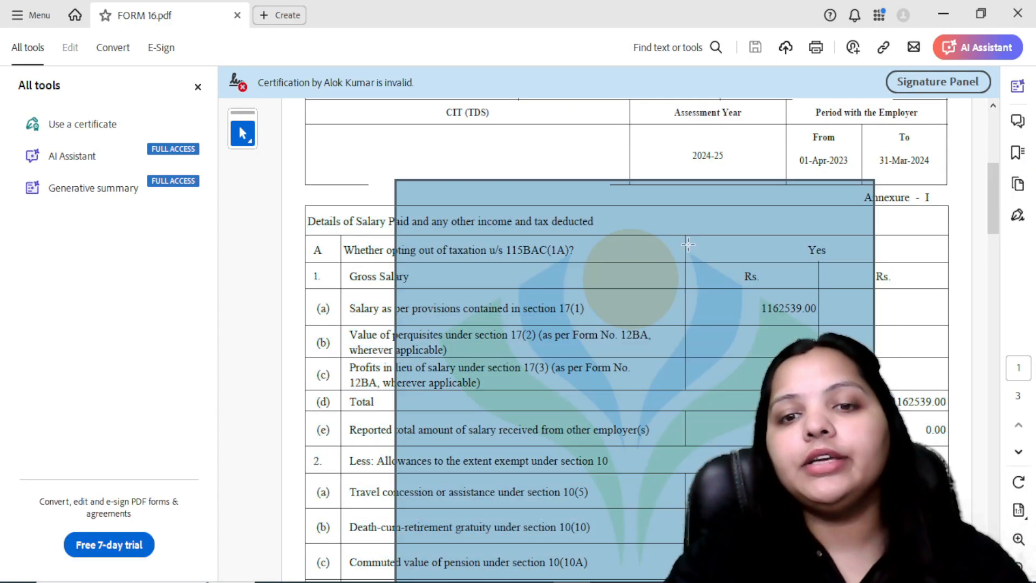
left_click(354, 265)
left_click_drag(799, 255, 817, 256)
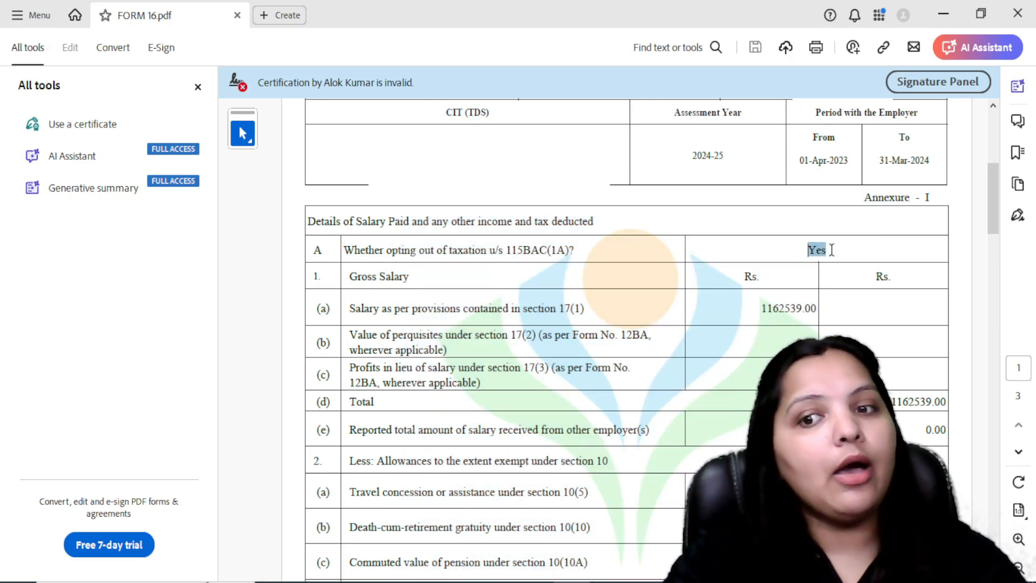
left_click(831, 250)
left_click(734, 237)
left_click(914, 237)
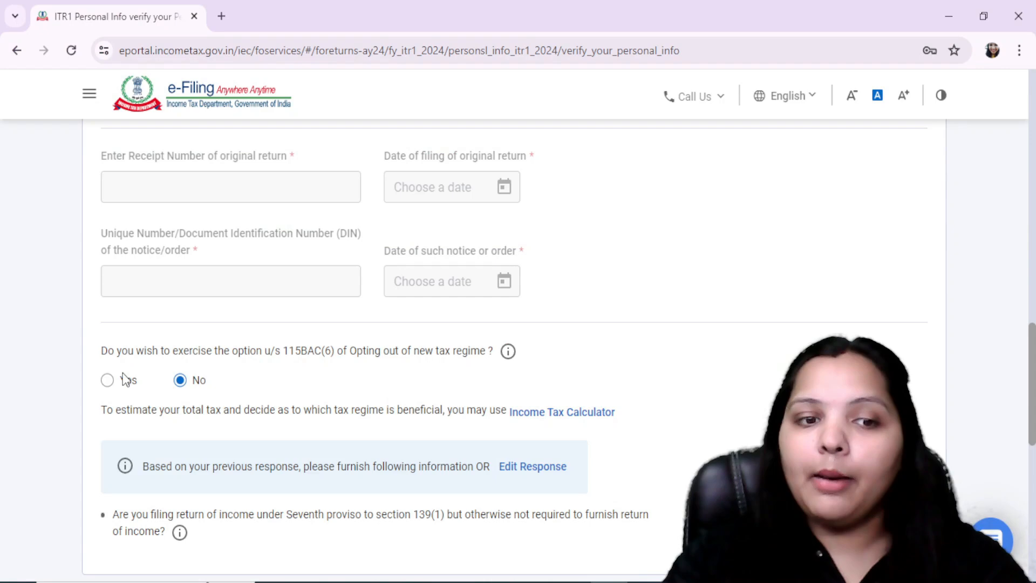
Back in the e-Filing portal, answer Yes to opting out of the new tax regime and confirm the personal information
left_click(108, 380)
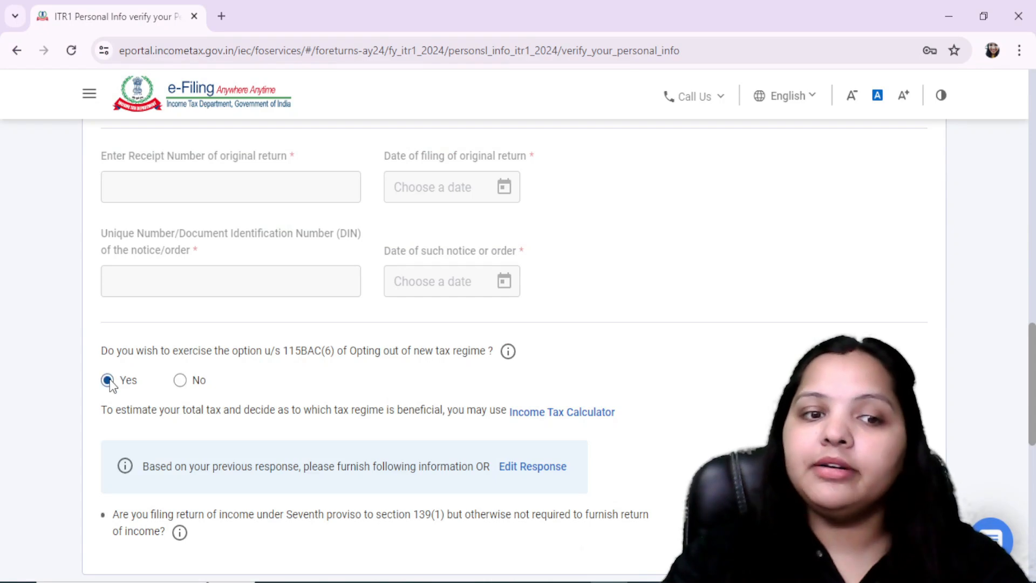
scroll(497, 342, "down", 6)
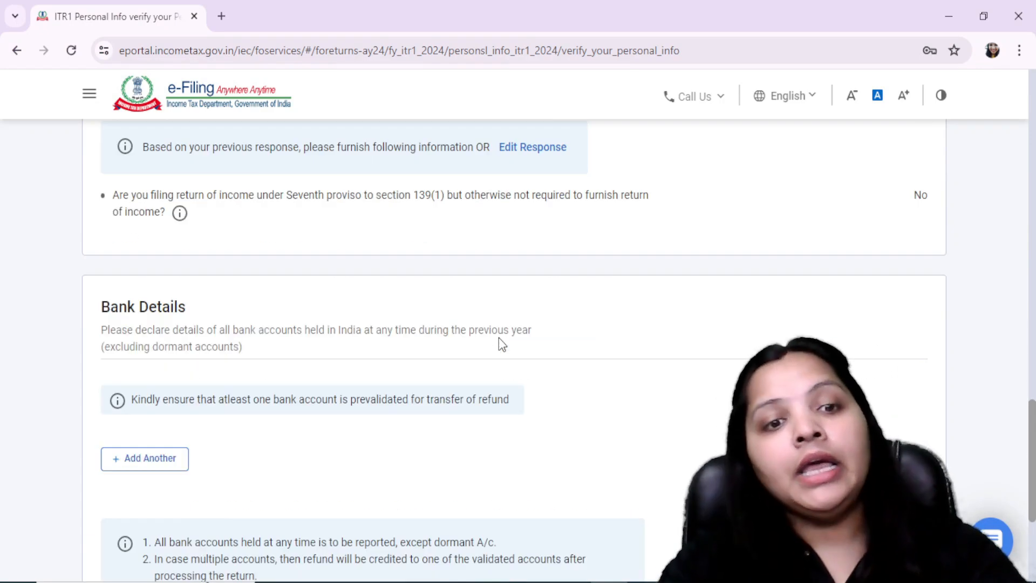
scroll(527, 335, "up", 3)
scroll(528, 339, "down", 6)
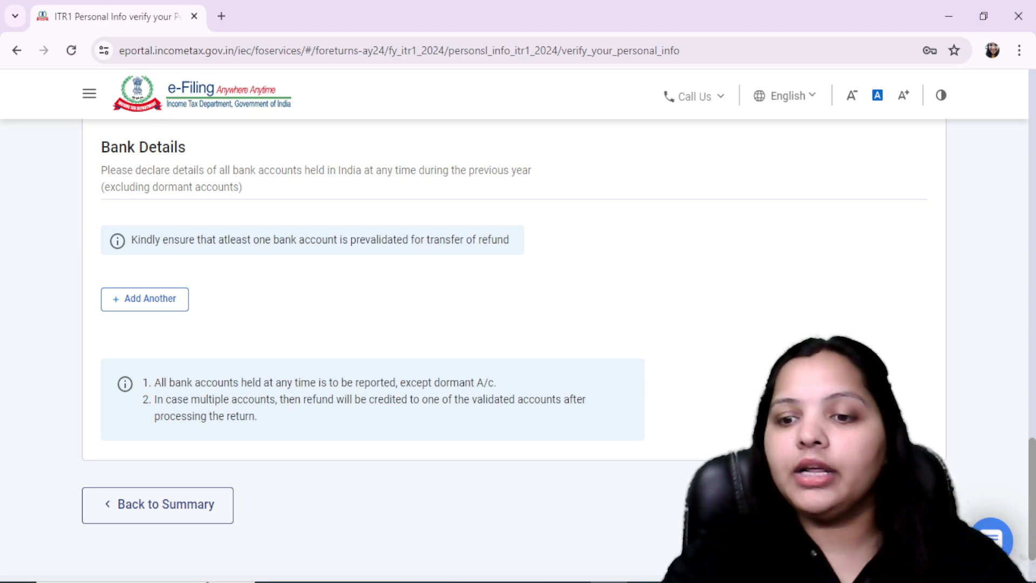
left_click(904, 505)
Open the Gross Total Income section of the return summary and go to its salary exemption questions
scroll(631, 378, "down", 2)
scroll(609, 397, "down", 3)
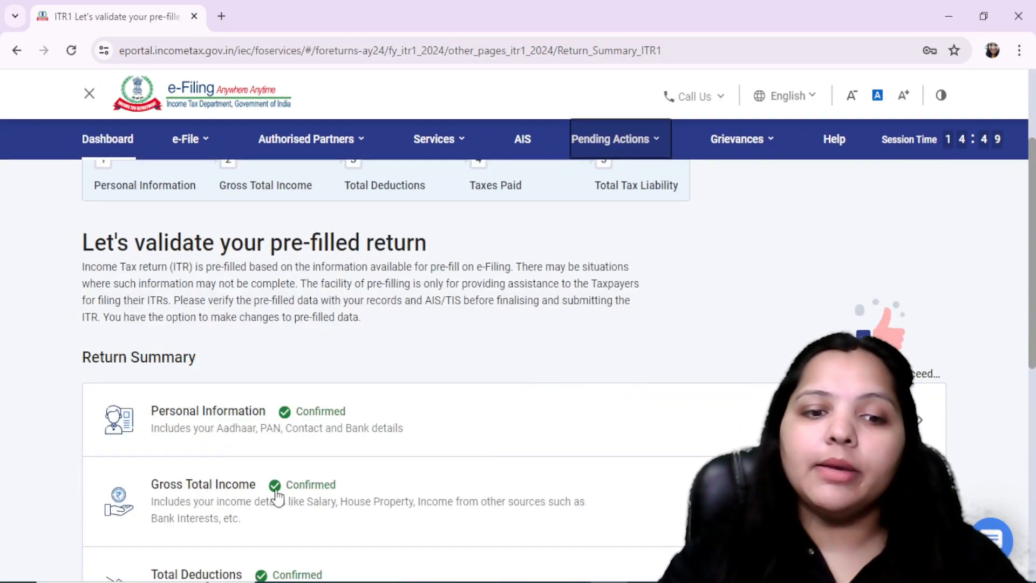
left_click(207, 495)
scroll(445, 444, "down", 3)
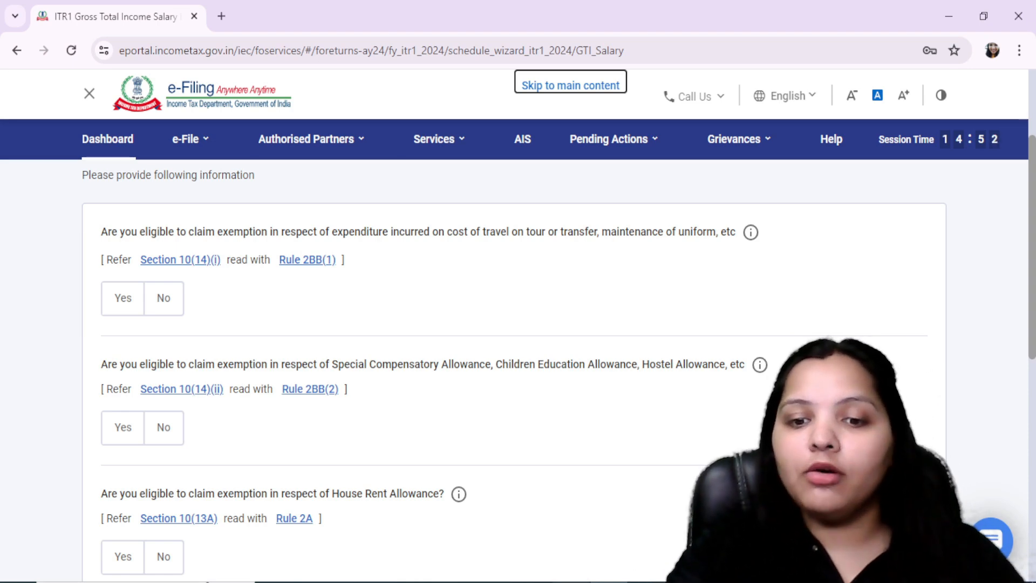
Check the allowances and other exemptions under section 10 in FORM 16.pdf in Adobe Acrobat Reader, and return to the e-Filing portal
left_click(573, 581)
left_click(462, 320)
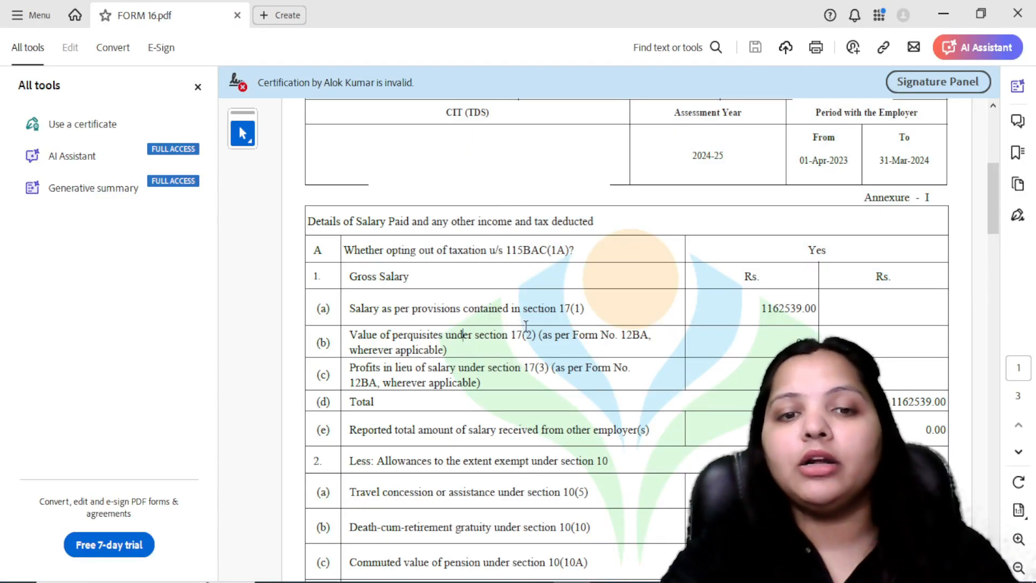
scroll(525, 326, "up", 4)
scroll(533, 332, "down", 1)
scroll(534, 332, "down", 15)
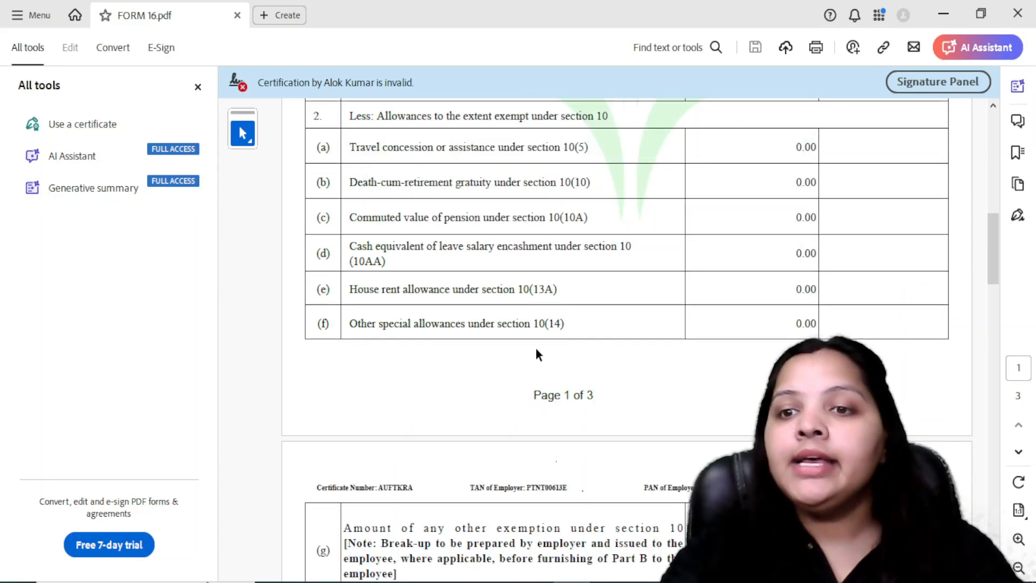
left_click_drag(350, 464, 627, 466)
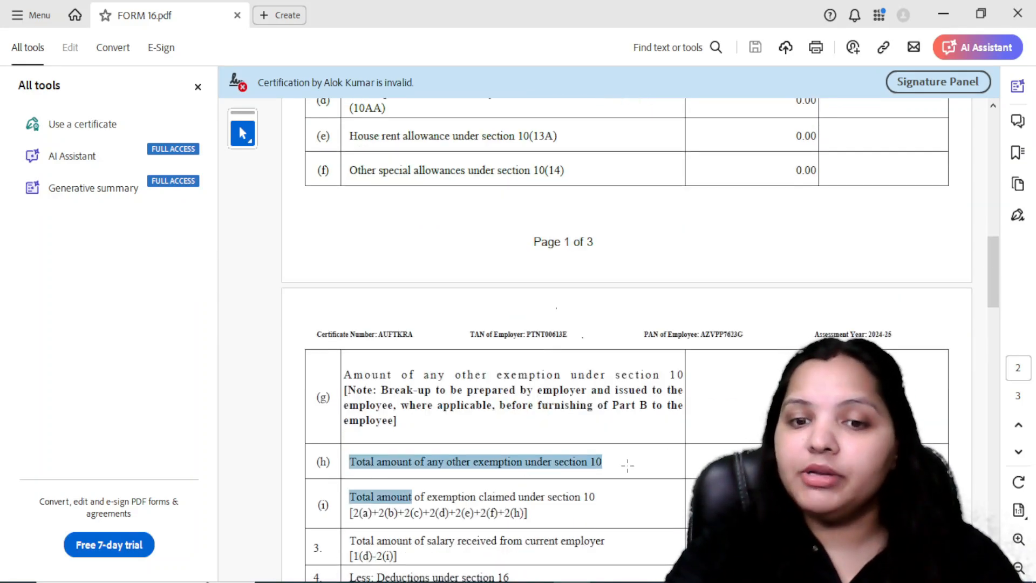
left_click(626, 465)
left_click(474, 464)
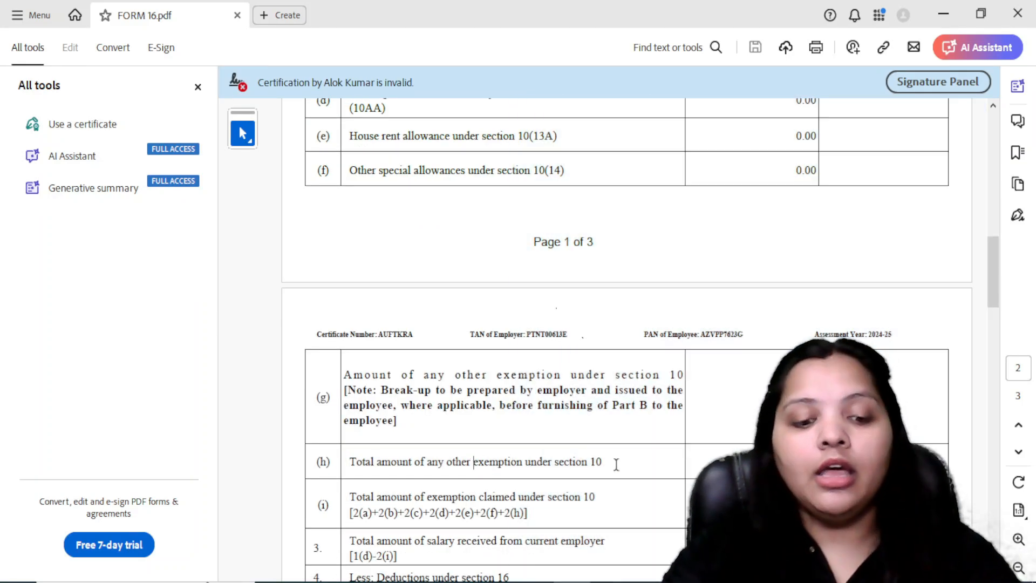
key("alt+Tab")
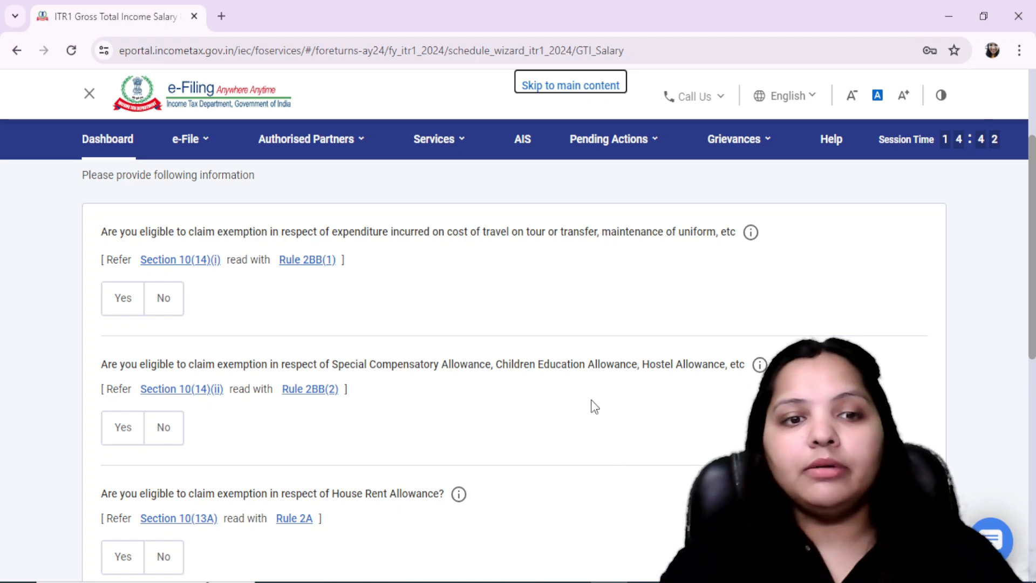
Continue past the salary exemption questions without answering them and open Income from Salary for editing
scroll(593, 406, "down", 10)
left_click(895, 390)
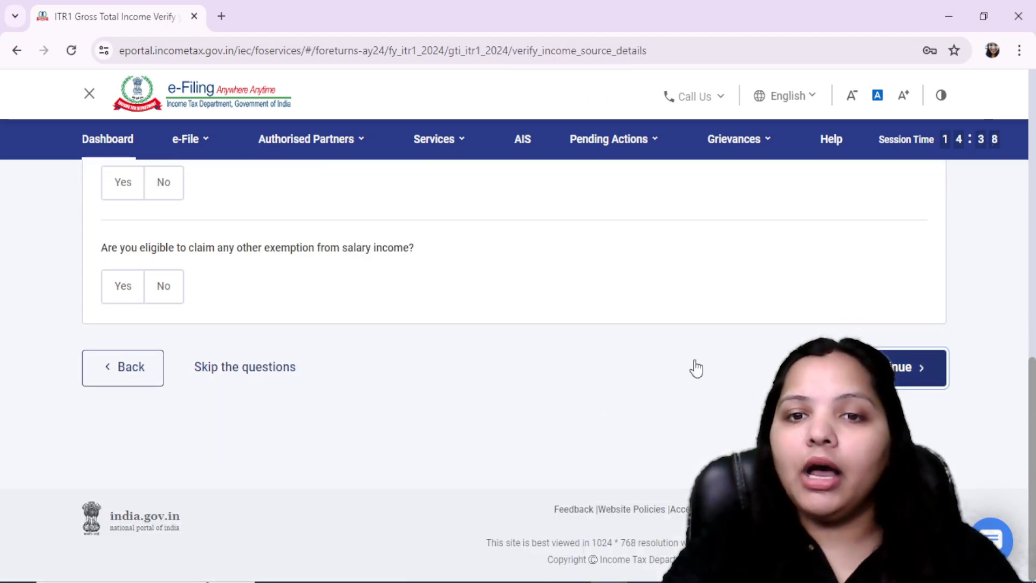
scroll(676, 371, "down", 6)
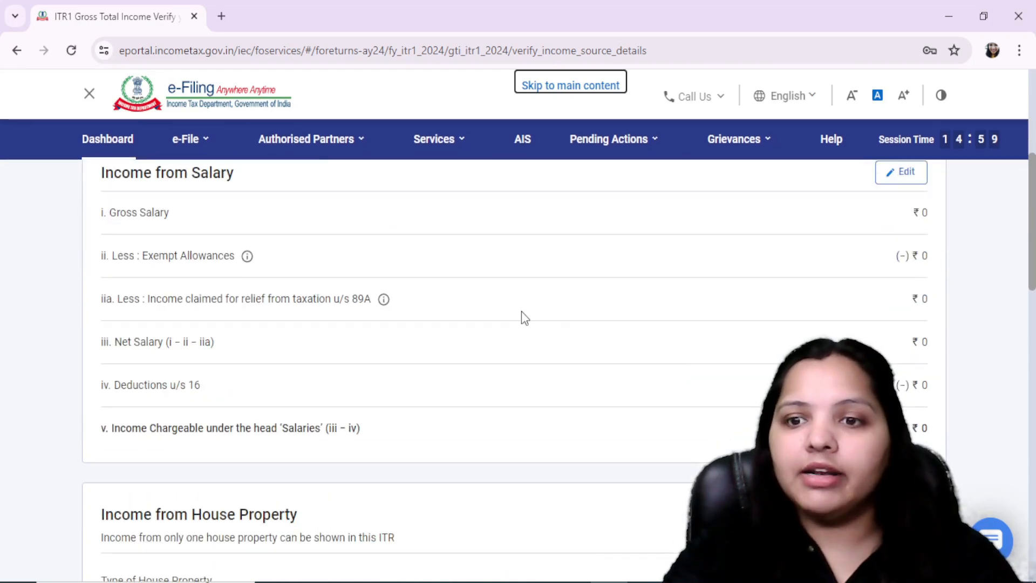
scroll(854, 310, "up", 3)
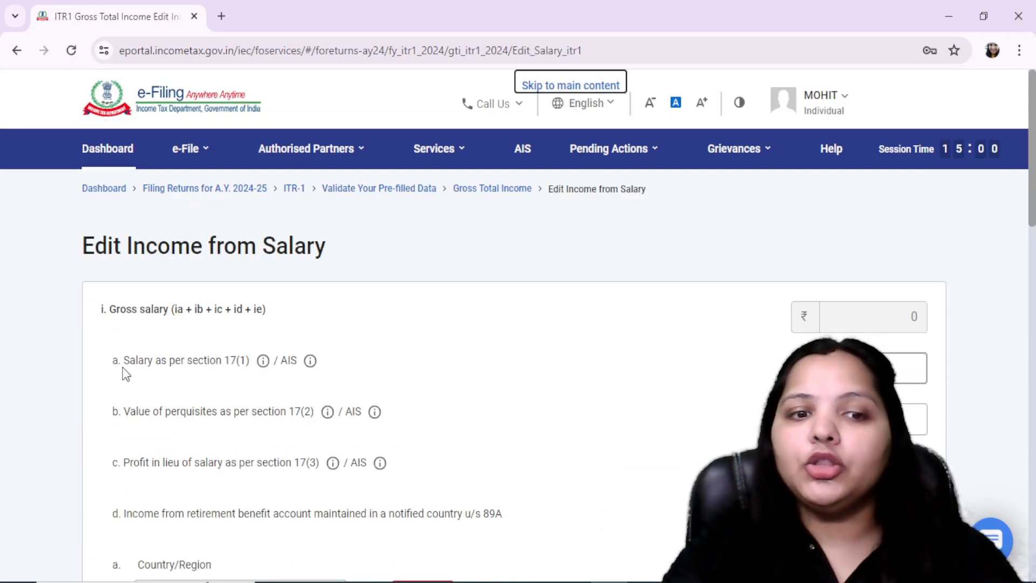
Look up the section 17(1) salary in FORM 16.pdf in Adobe Acrobat Reader and enter 11,62,539 for it in the e-Filing portal
left_click_drag(123, 369, 381, 369)
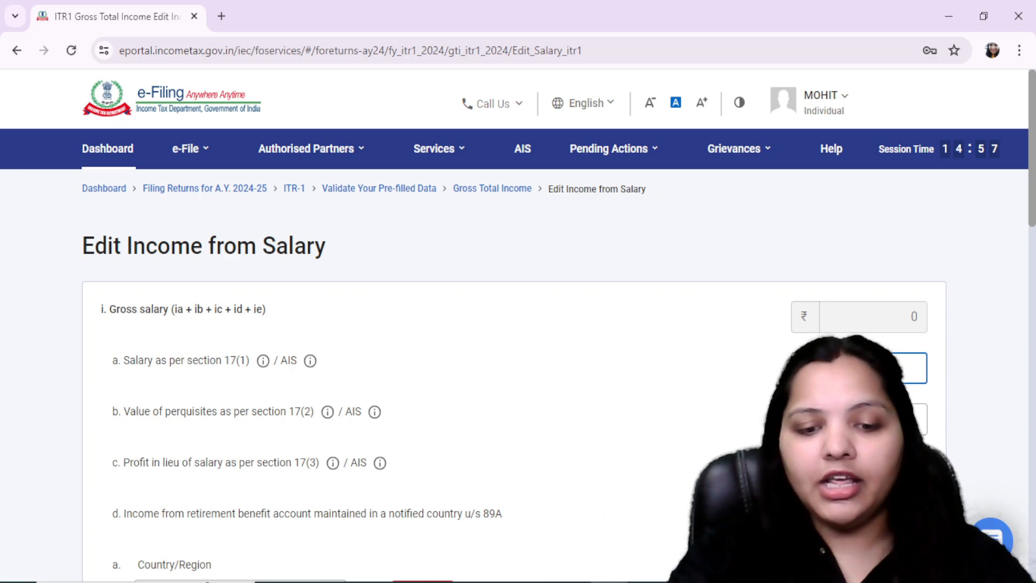
key("alt+Tab")
scroll(476, 462, "up", 11)
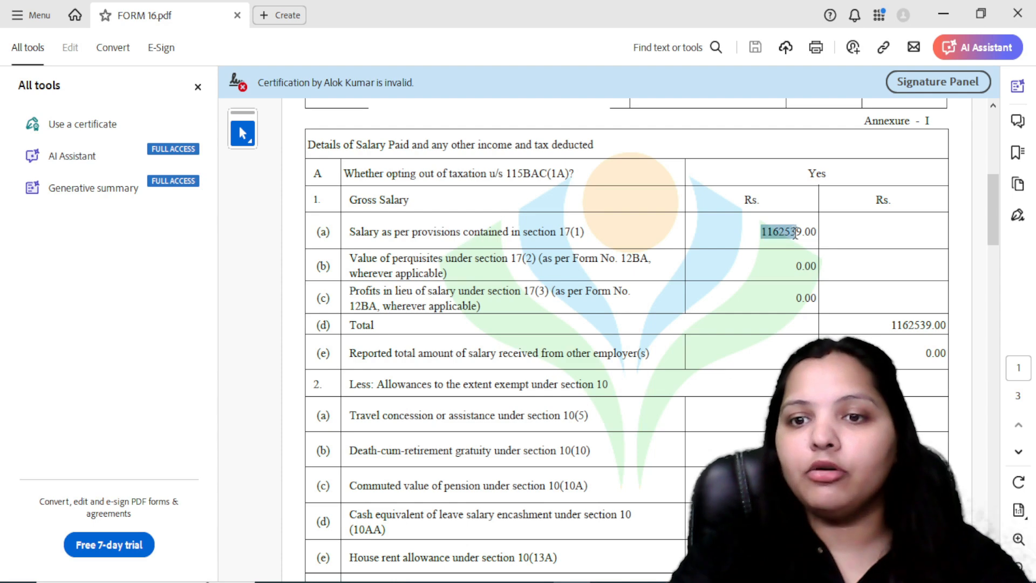
key("alt+Tab")
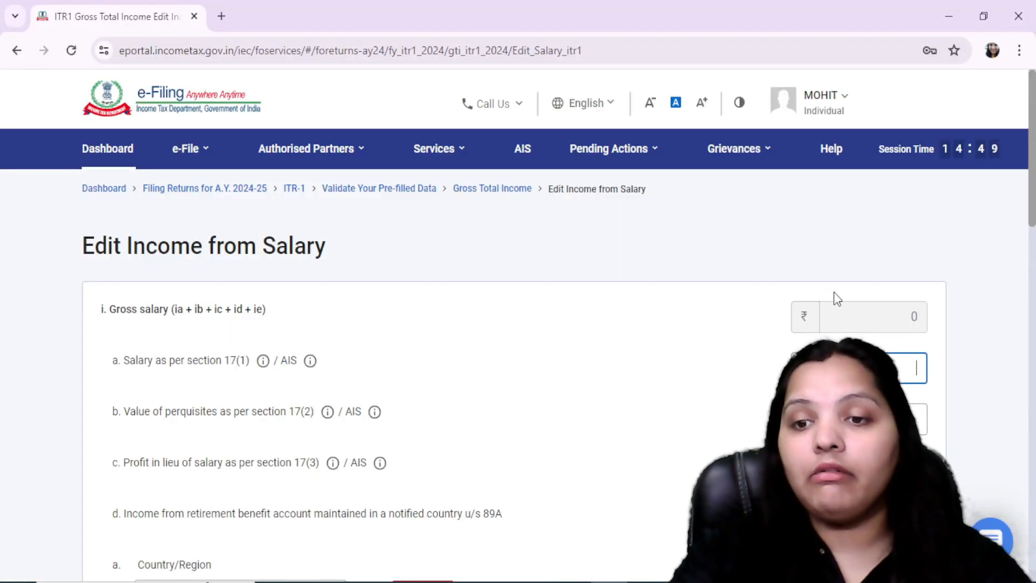
scroll(669, 353, "down", 2)
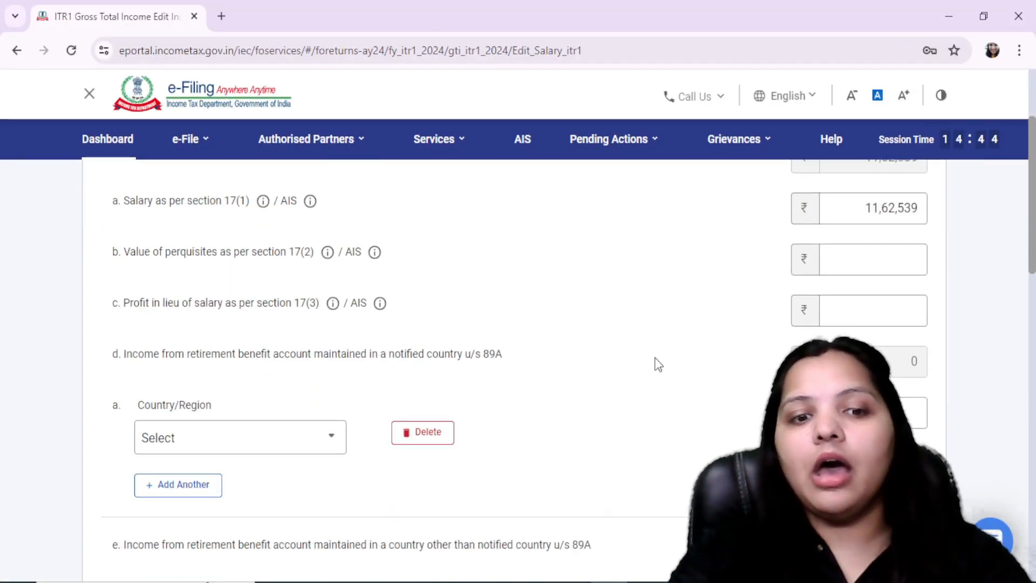
Check the allowances exempt under section 10 in FORM 16.pdf in Adobe Acrobat Reader, and return to Exempt Allowances in the e-Filing portal
scroll(655, 359, "down", 5)
key("alt+Tab")
scroll(608, 363, "down", 8)
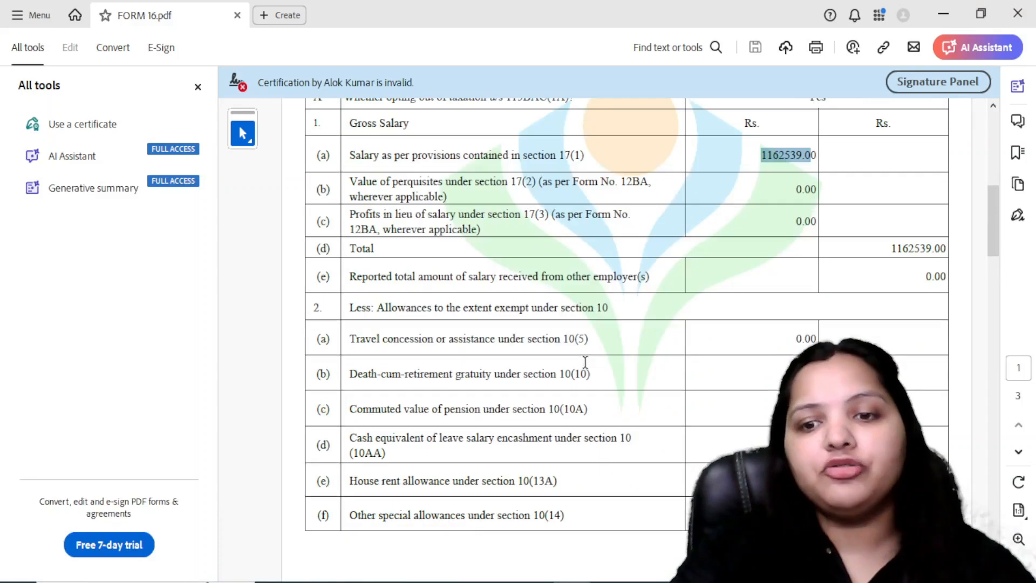
scroll(497, 381, "up", 5)
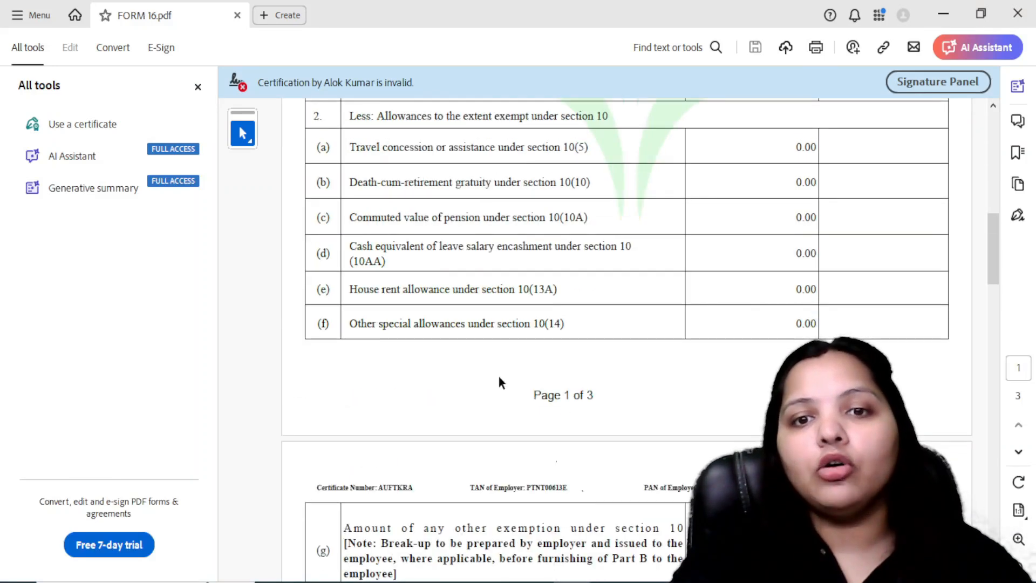
scroll(438, 319, "up", 2)
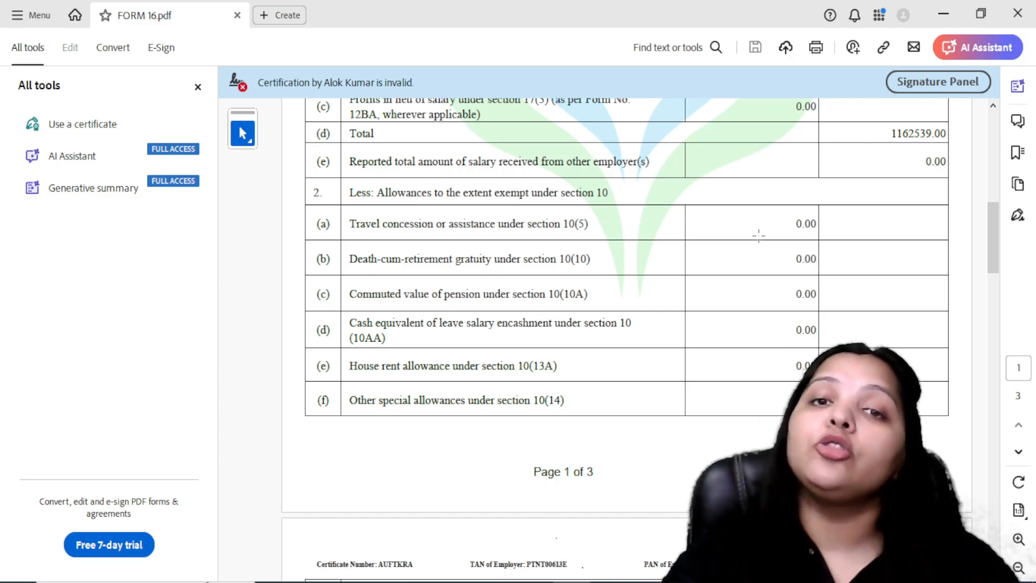
scroll(761, 241, "down", 6)
scroll(758, 240, "down", 1)
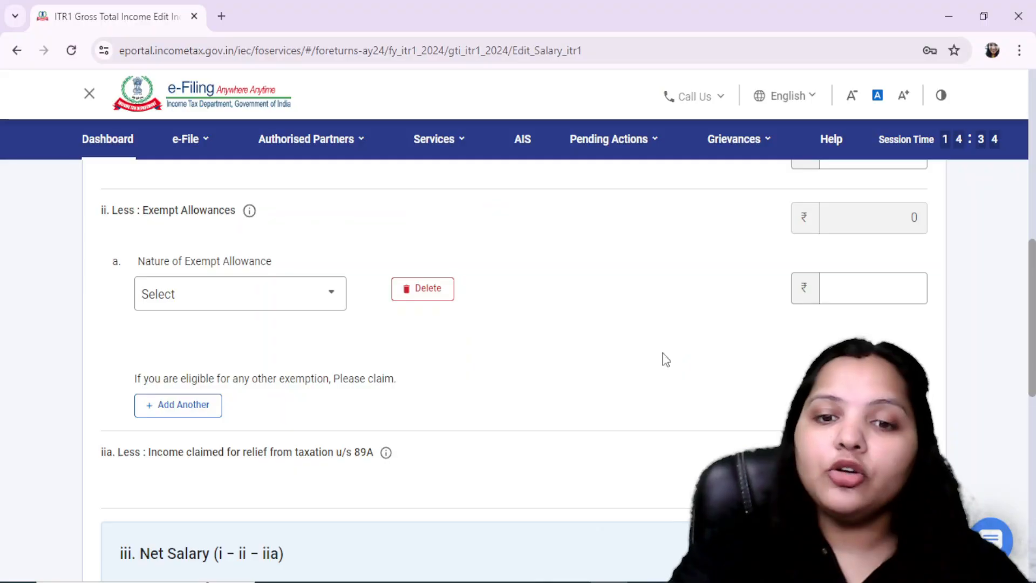
Set the nature of exempt allowance to Any Other and enter 59,200, the other section 10 exemption given in FORM 16.pdf
left_click(227, 302)
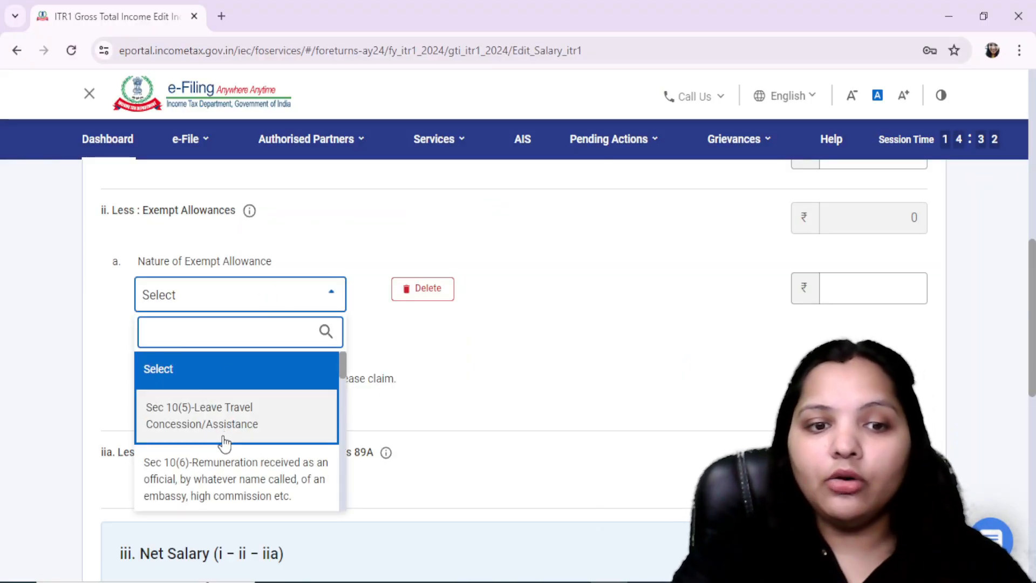
scroll(224, 442, "down", 8)
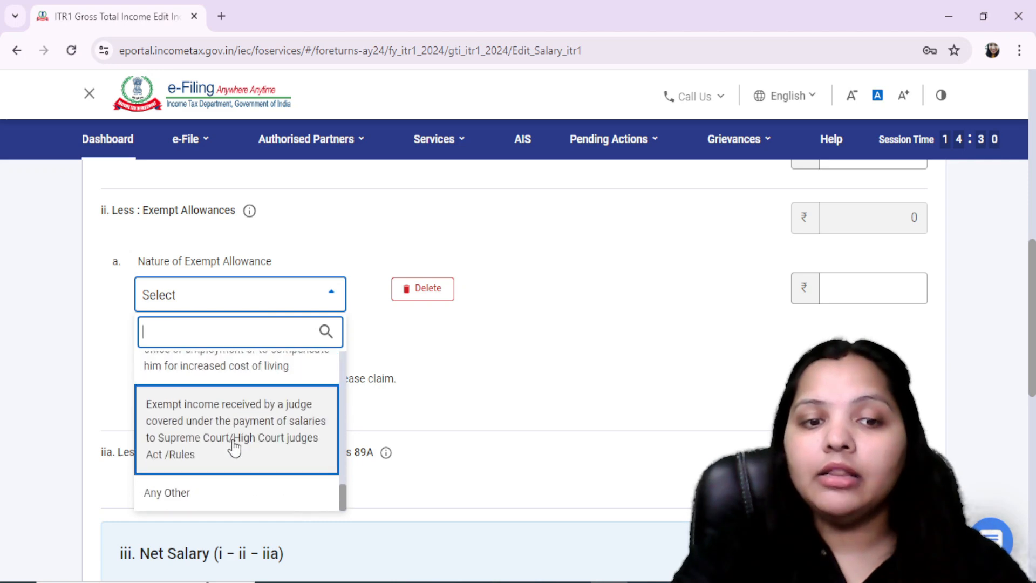
left_click(208, 491)
key("alt+Tab")
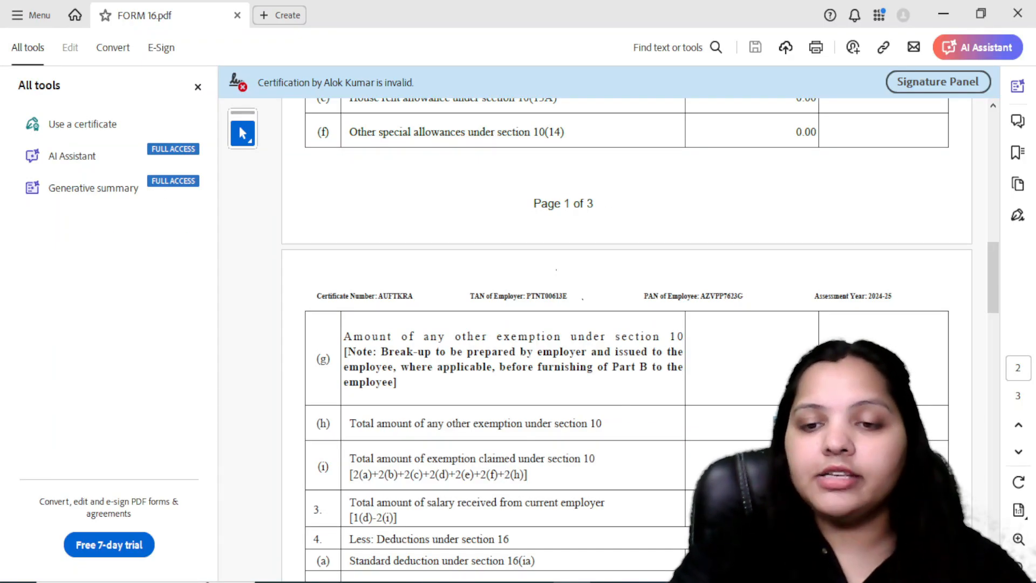
key("alt+Tab")
type("59200")
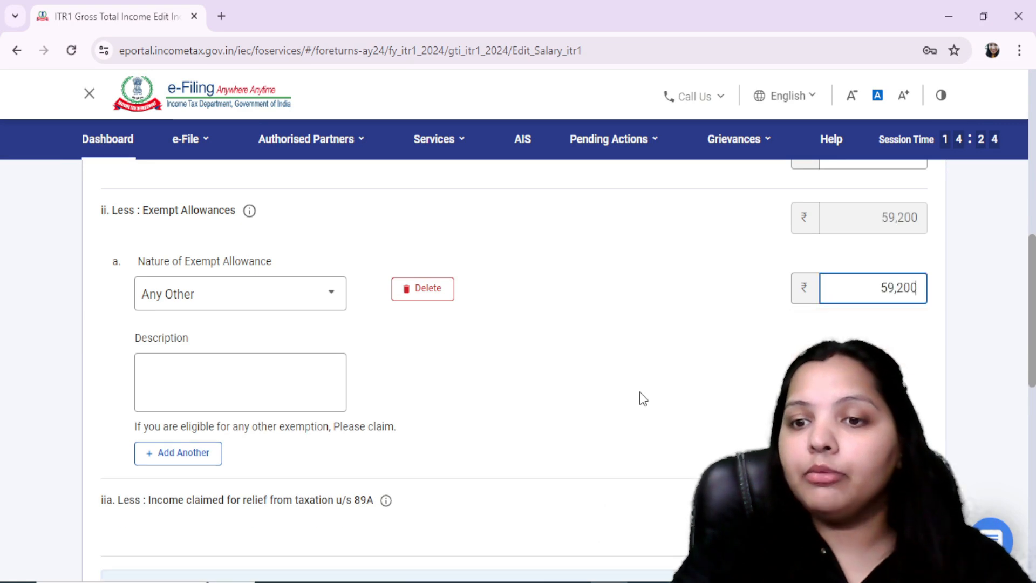
Leave the exemption description blank, review the deductions u/s 16, and save the salary income details
left_click(463, 393)
left_click(326, 388)
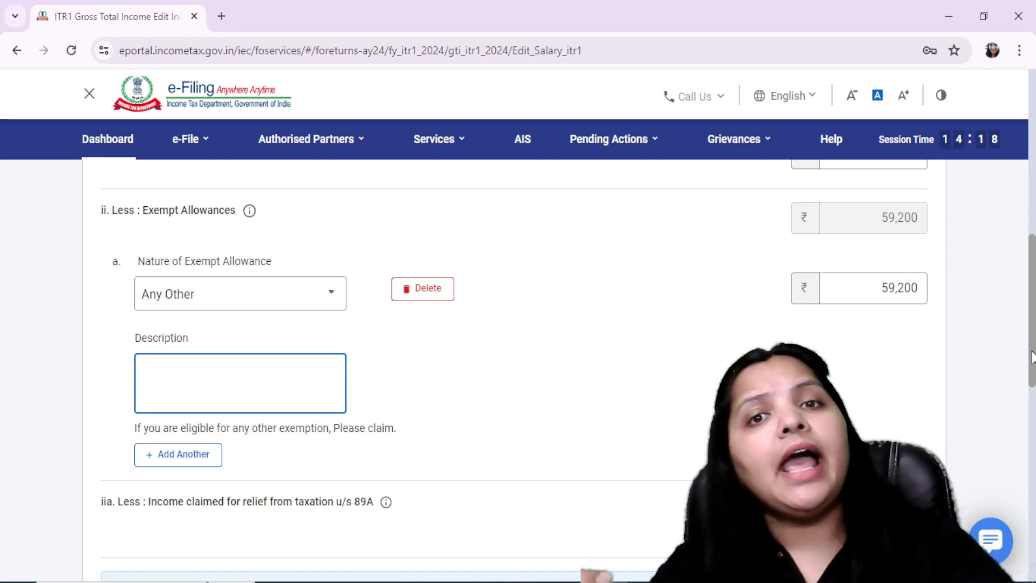
scroll(1031, 356, "down", 4)
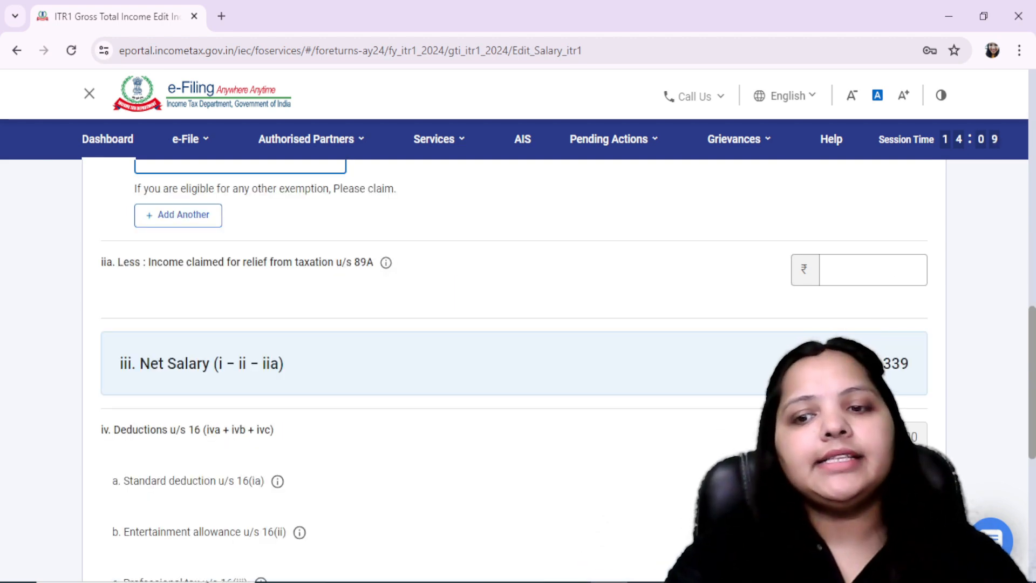
scroll(512, 373, "down", 4)
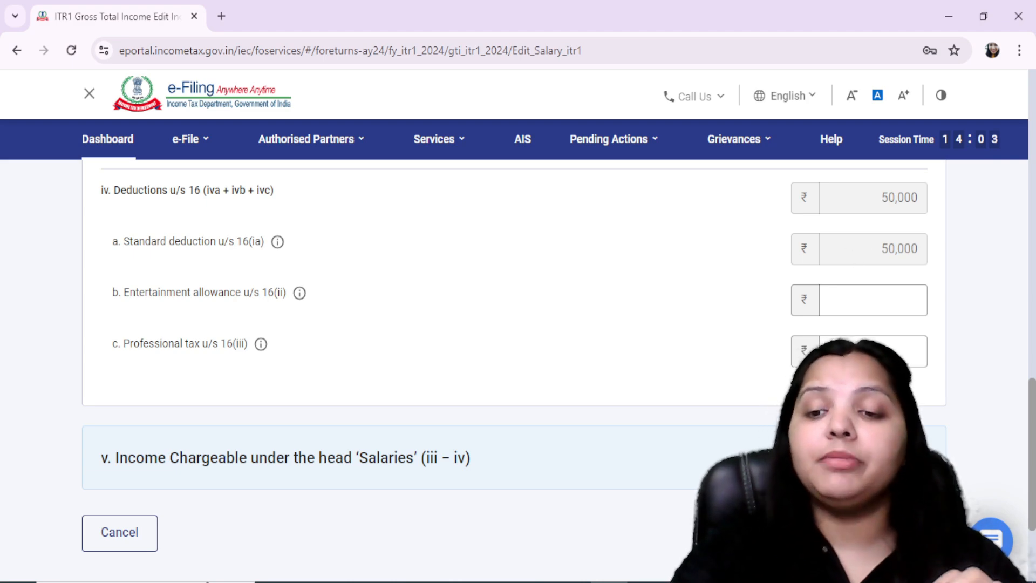
left_click(913, 533)
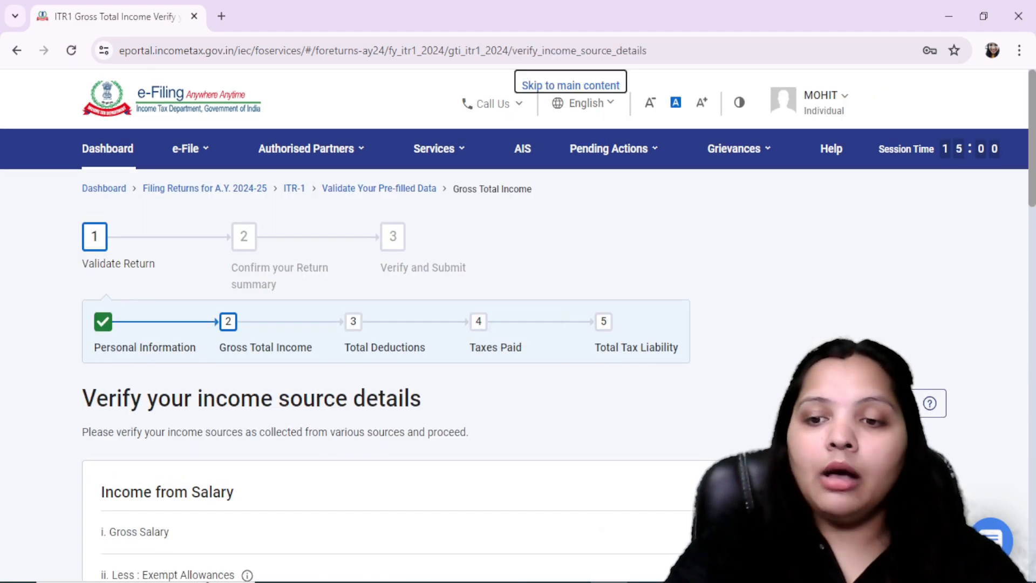
Compare the income chargeable under Salaries in FORM 16.pdf in Adobe Acrobat Reader with the salary summary in the e-Filing portal
left_click(572, 582)
scroll(970, 380, "down", 2)
scroll(970, 380, "down", 2)
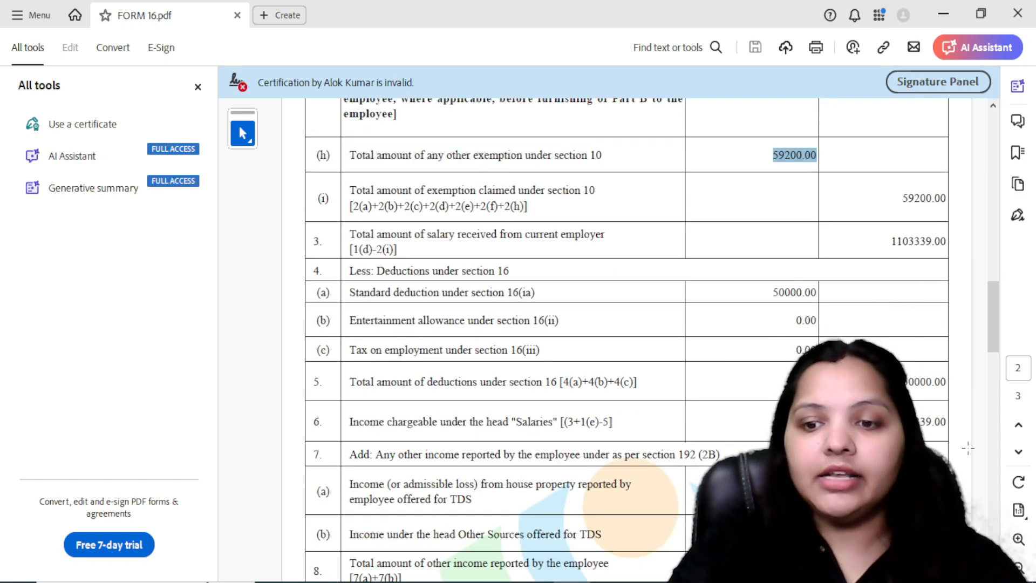
key("alt+Tab")
scroll(518, 323, "down", 5)
key("alt+Tab")
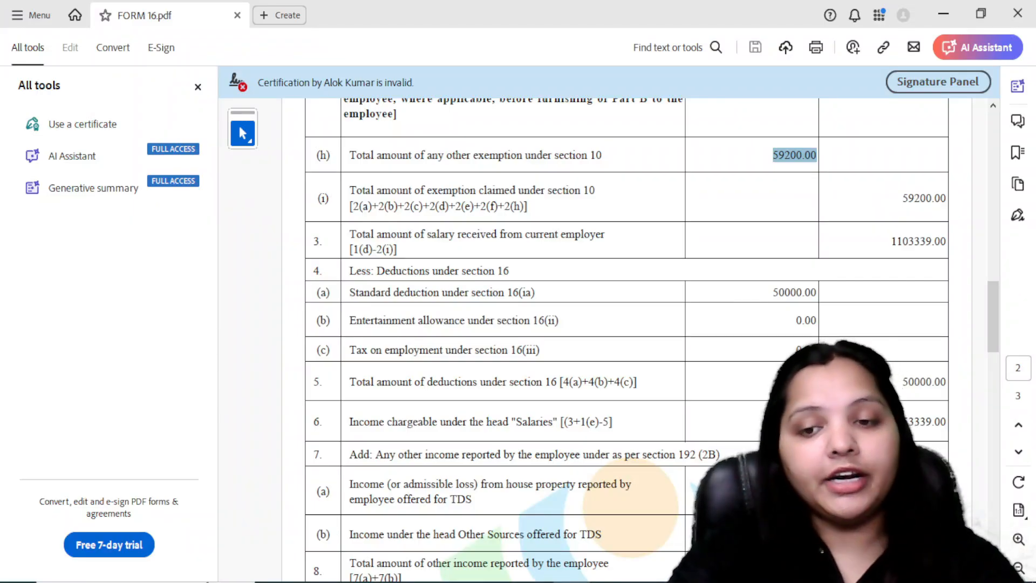
key("alt+Tab")
scroll(559, 367, "down", 4)
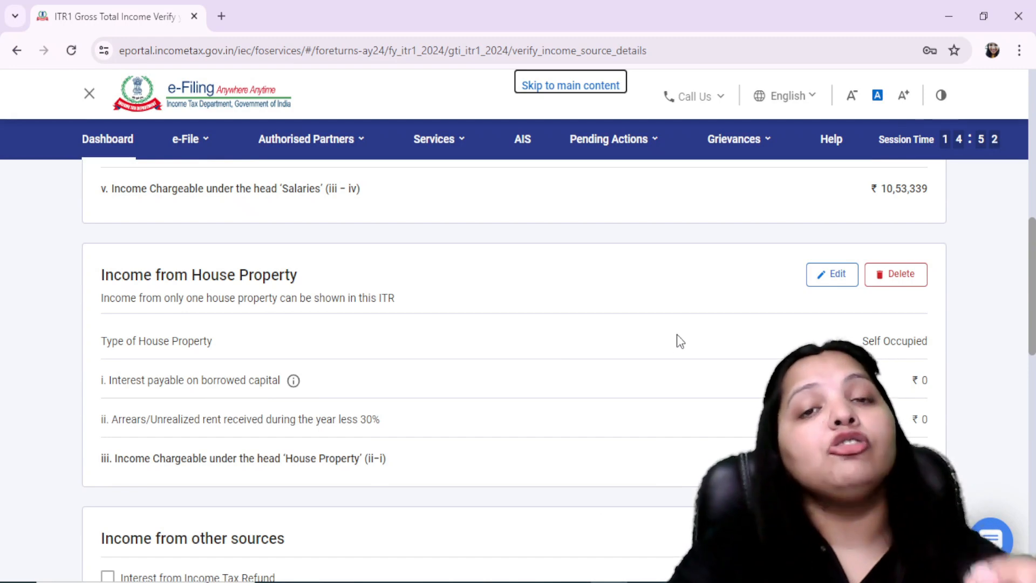
Edit the self-occupied house property to have 2,00,000 as interest payable on borrowed capital, and save it
left_click(812, 279)
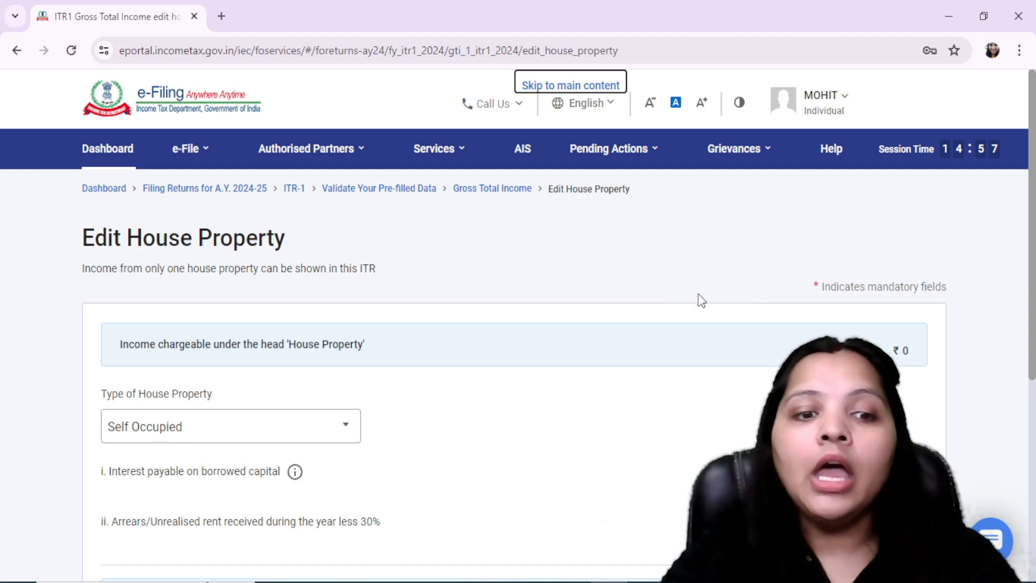
scroll(749, 345, "down", 2)
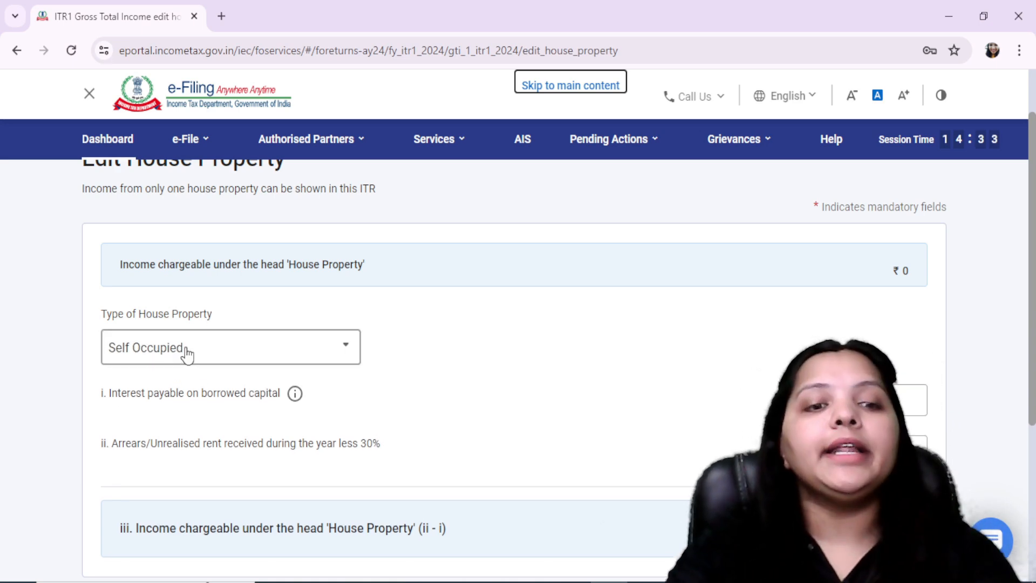
left_click(853, 398)
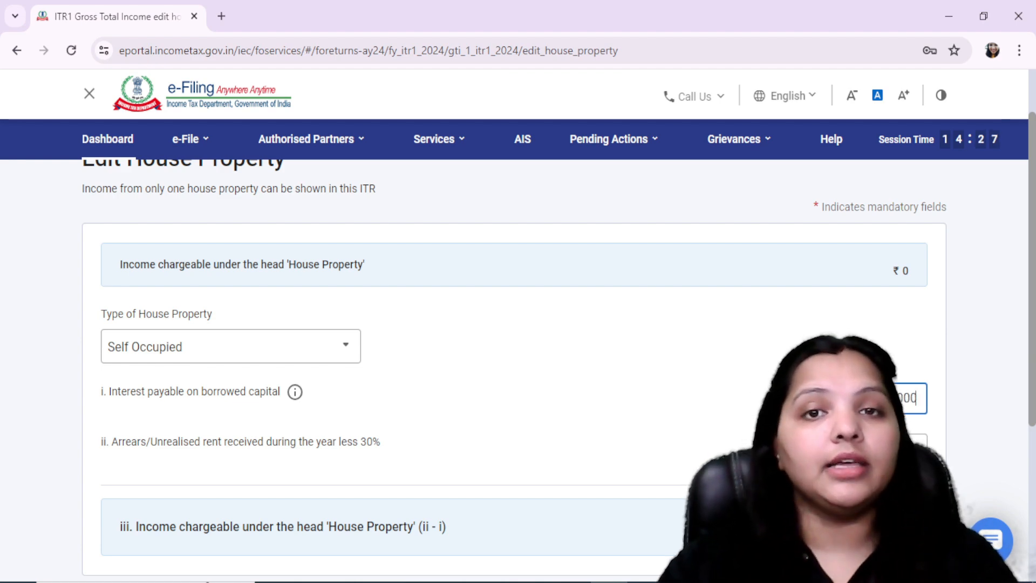
scroll(669, 443, "down", 3)
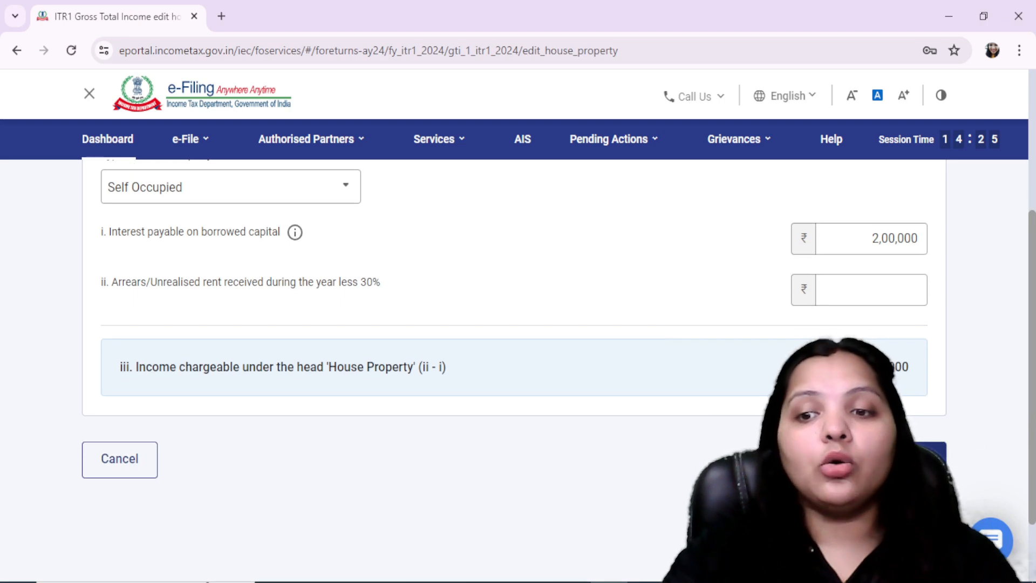
scroll(575, 376, "down", 9)
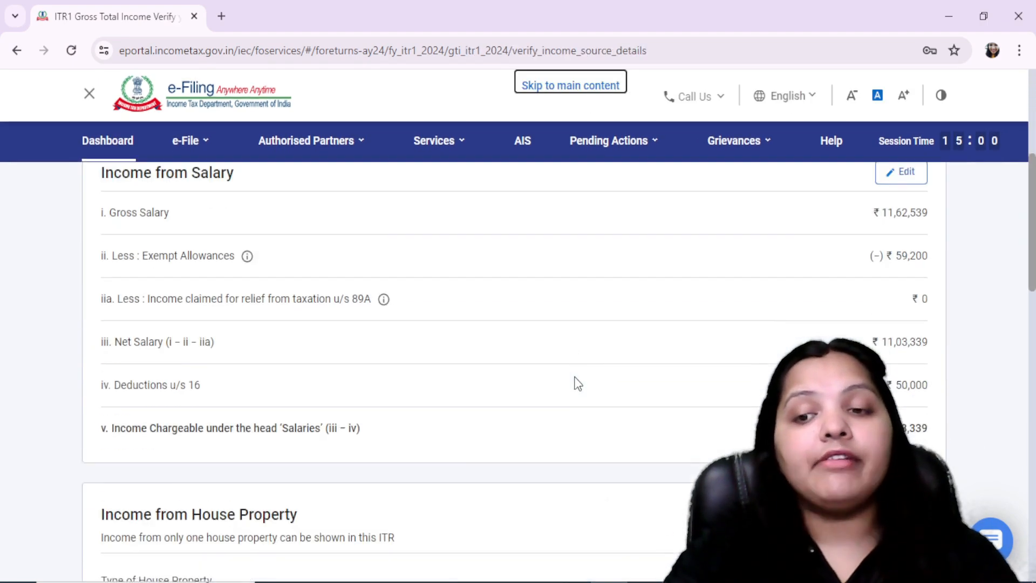
Review the house property and other sources income, and confirm the Gross Total Income section
scroll(575, 376, "down", 6)
scroll(575, 376, "up", 7)
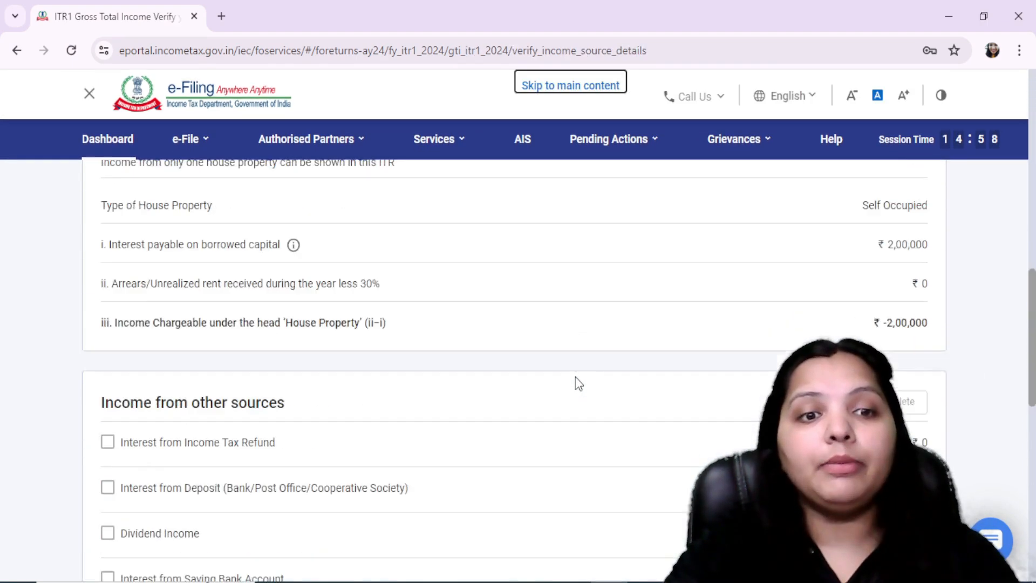
scroll(550, 429, "down", 3)
left_click_drag(292, 226, 130, 227)
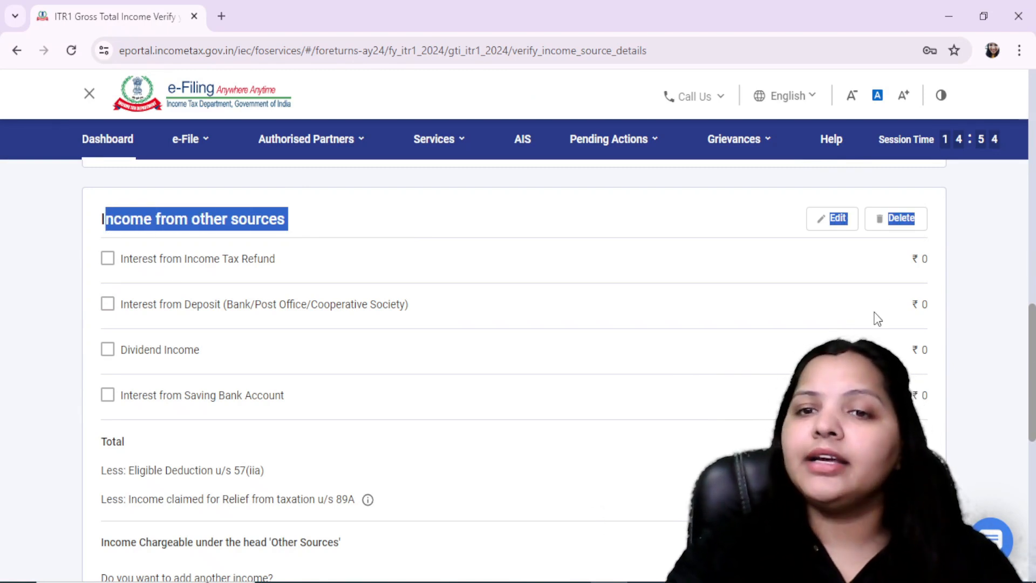
scroll(908, 350, "down", 7)
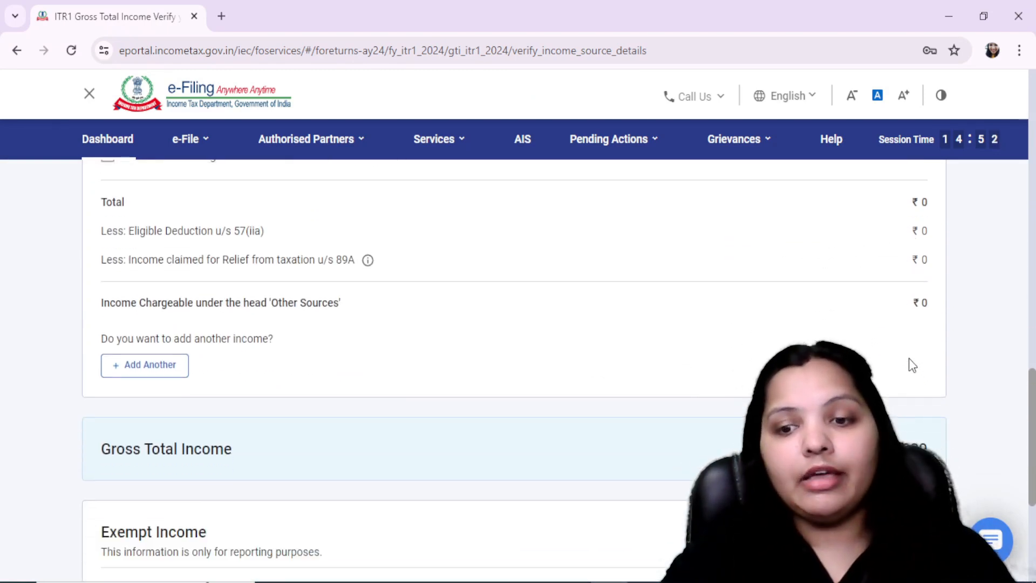
scroll(514, 366, "down", 2)
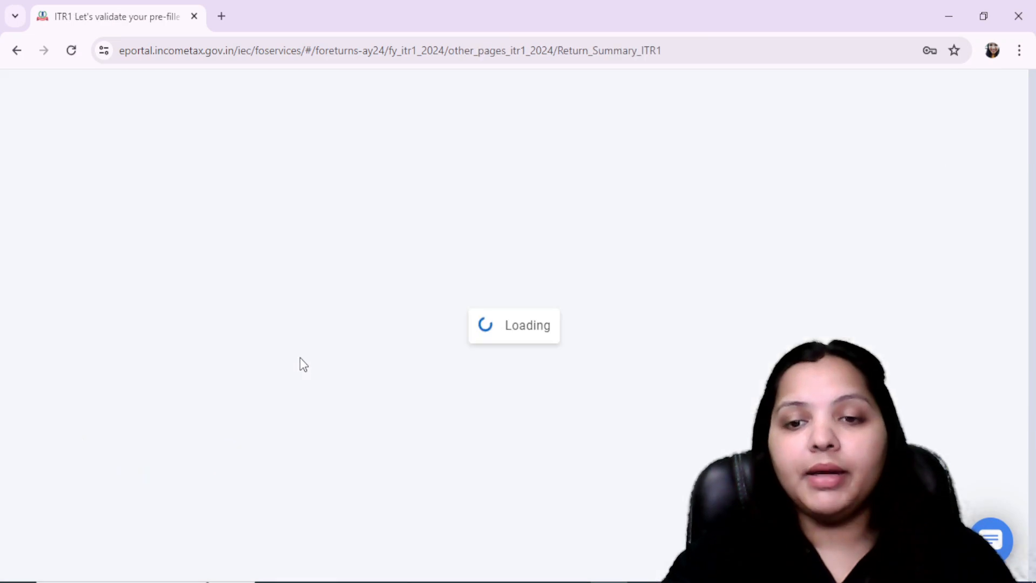
Open the Total Deductions section and review the deduction eligibility questions down to section 80C, leaving them unanswered
scroll(342, 365, "down", 6)
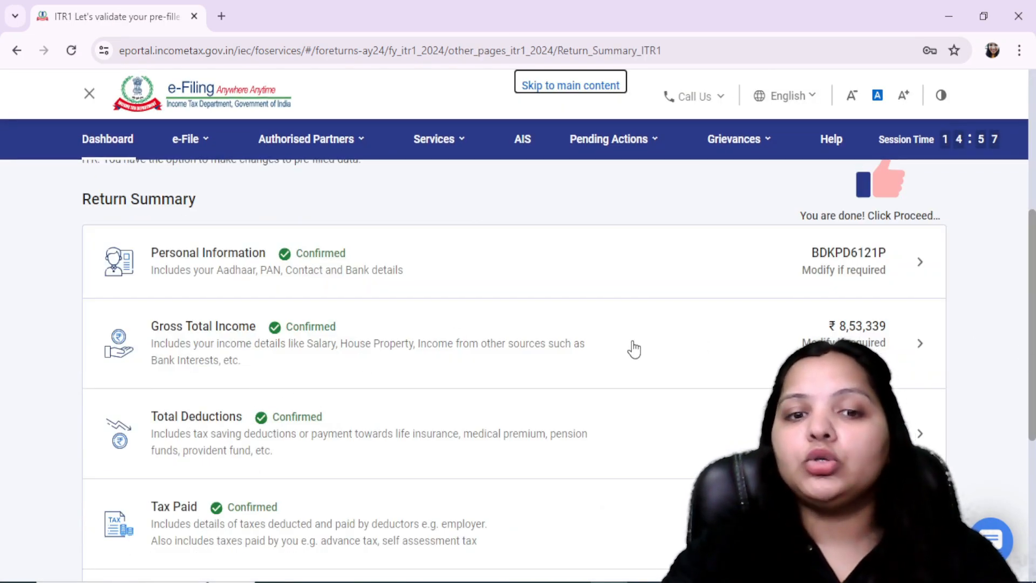
left_click(548, 442)
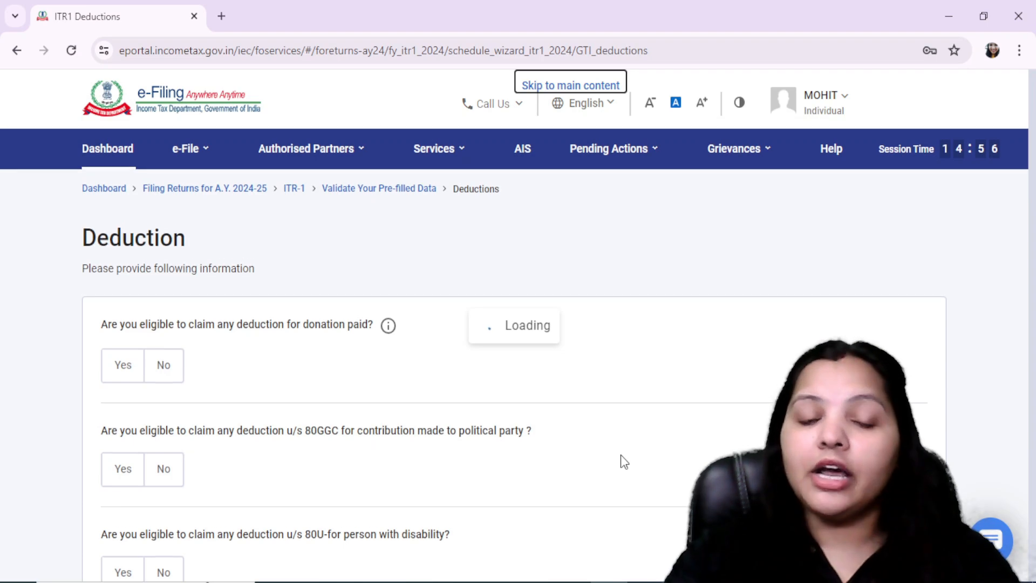
scroll(261, 399, "down", 2)
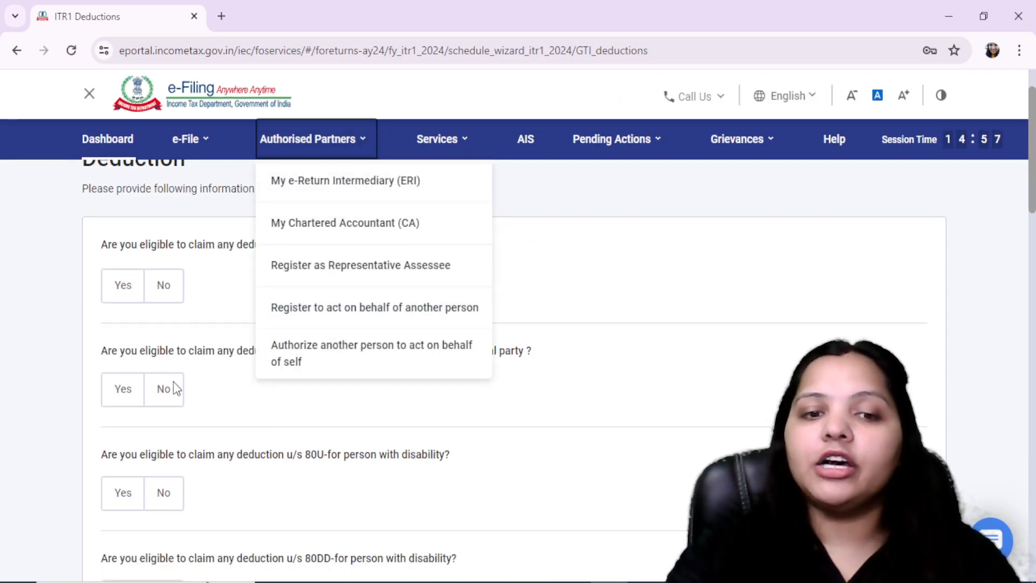
scroll(404, 406, "down", 6)
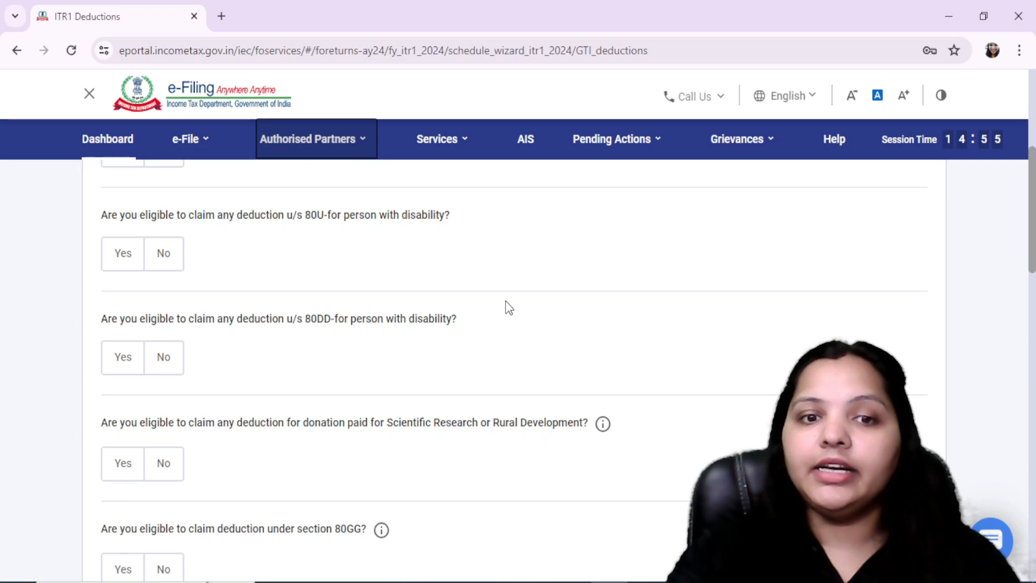
scroll(555, 463, "down", 6)
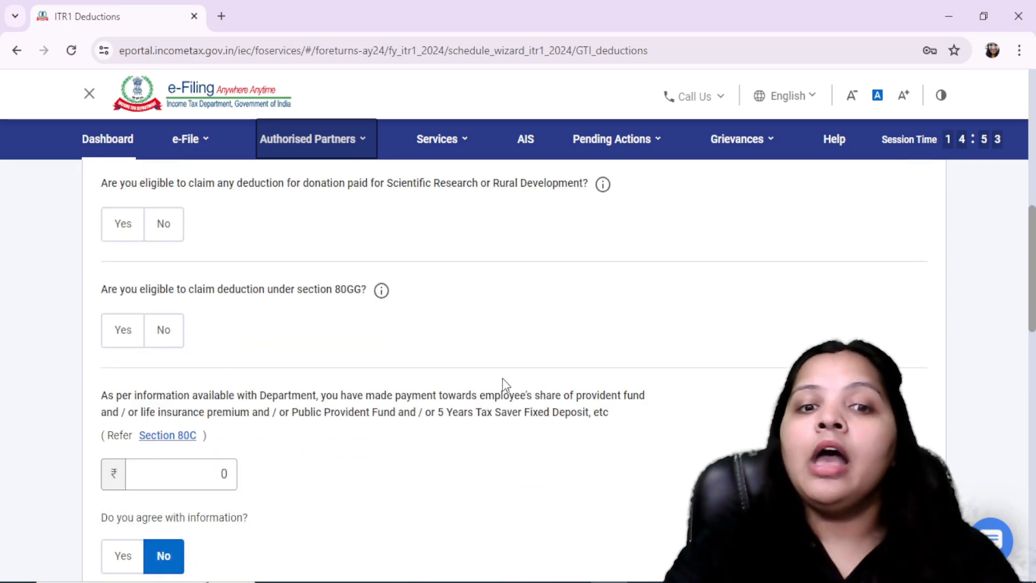
Using FORM 16.pdf in Adobe Acrobat Reader, enter deductions of 67,046 for section 80C and 93,200 for section 80CCD(2) in the e-Filing portal, and continue
key("alt+Tab")
scroll(671, 420, "down", 10)
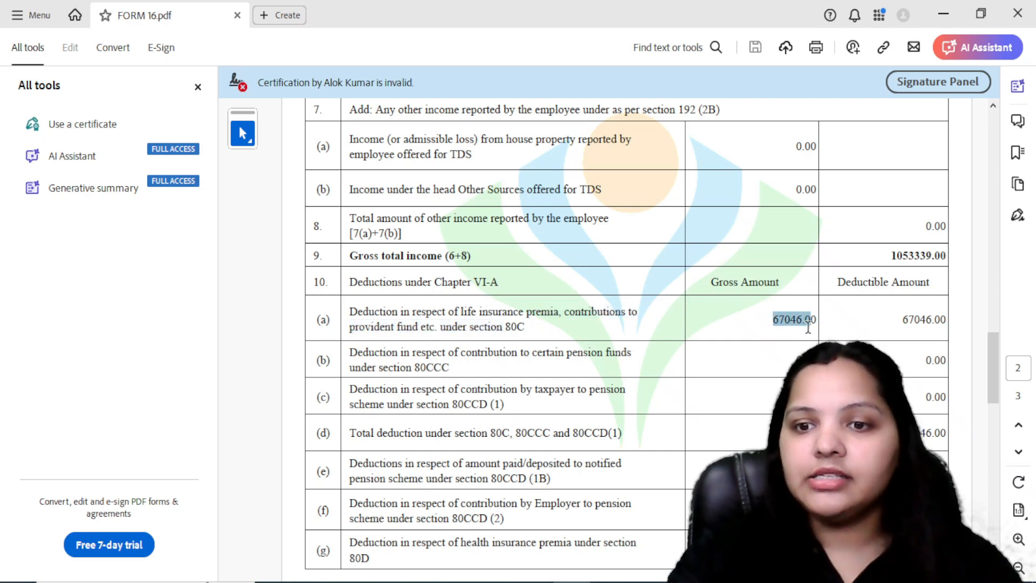
key("alt+Tab")
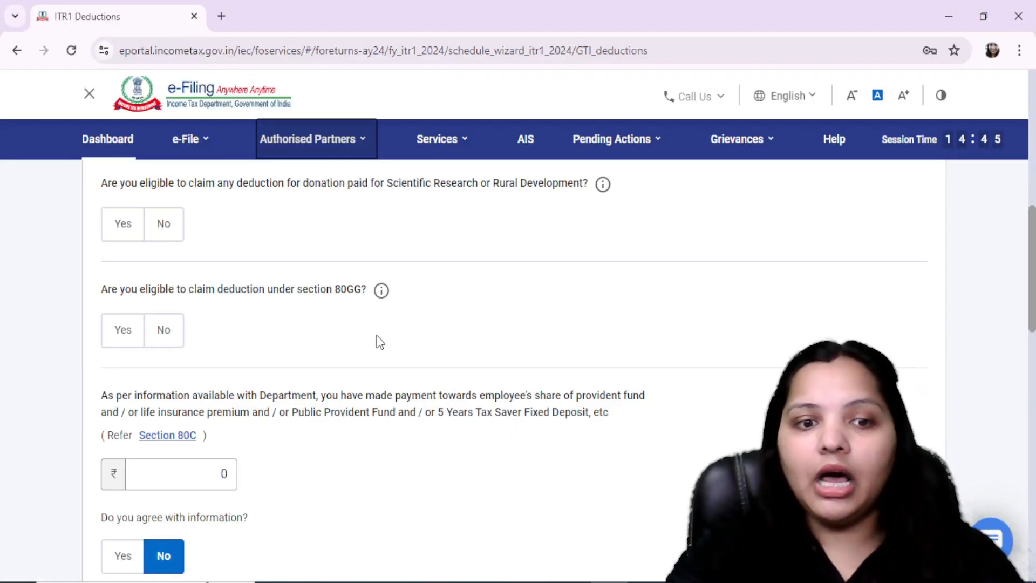
scroll(380, 343, "down", 4)
key("alt+Tab")
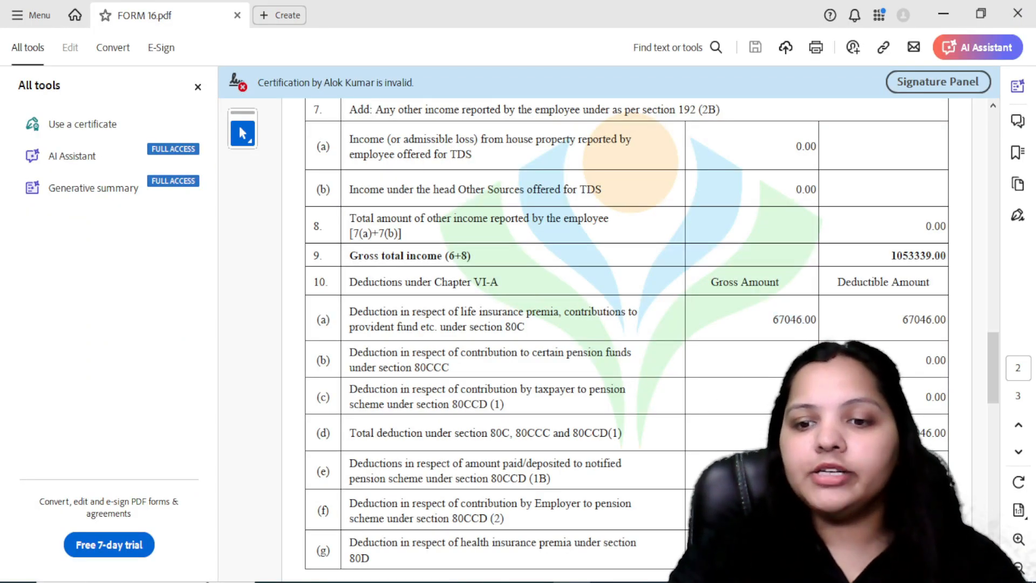
key("alt+Tab")
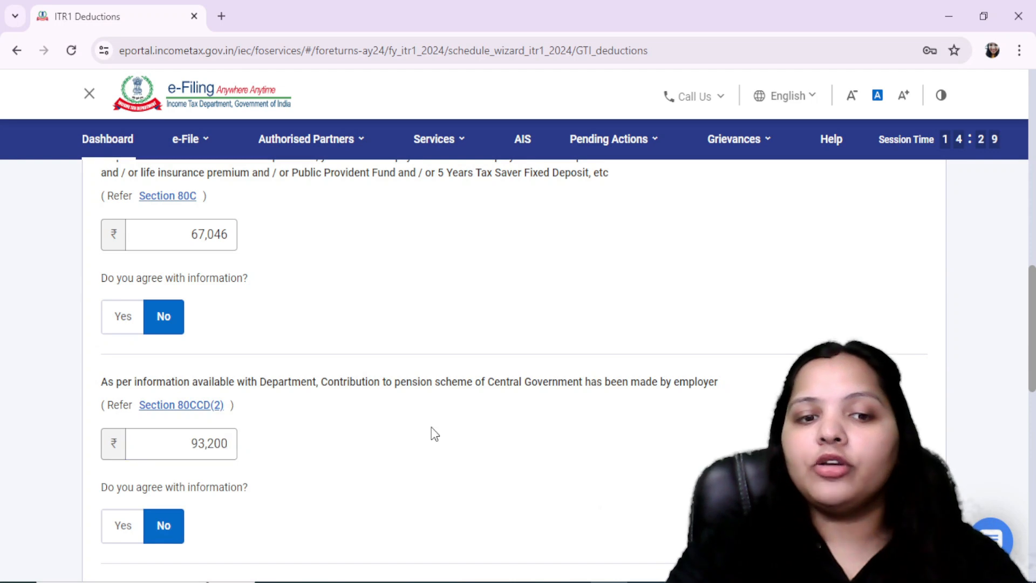
scroll(434, 435, "down", 4)
scroll(436, 441, "down", 6)
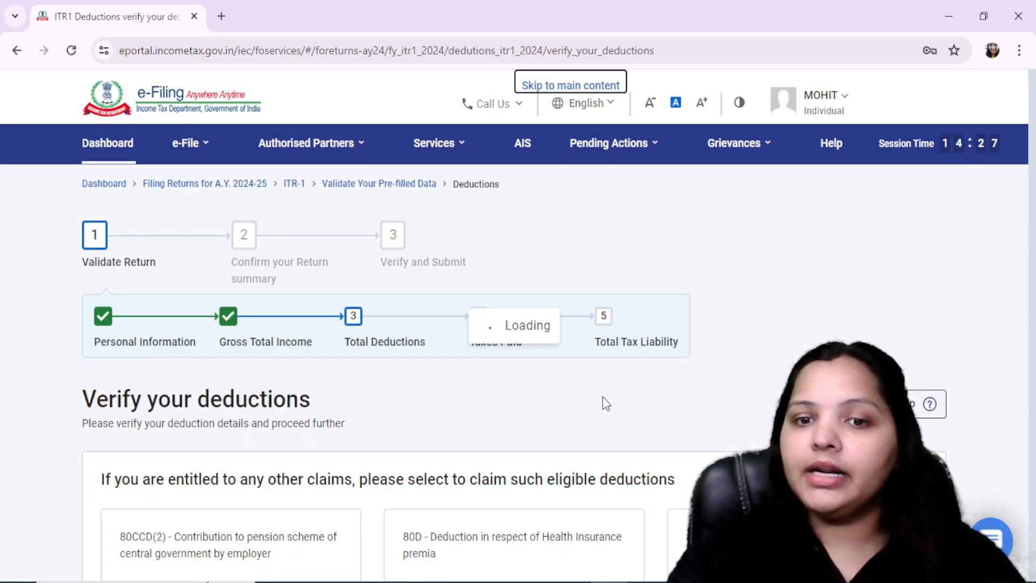
Review the 80C, 80D and 80CCD(2) entries, the other claimable deductions, and the Total Deductions amount
scroll(514, 373, "down", 3)
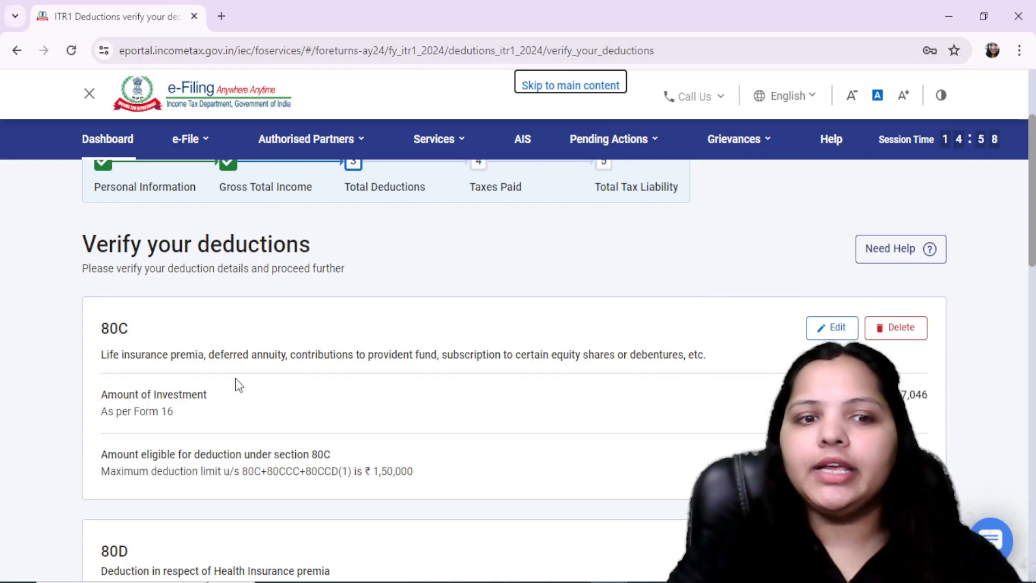
scroll(619, 448, "down", 6)
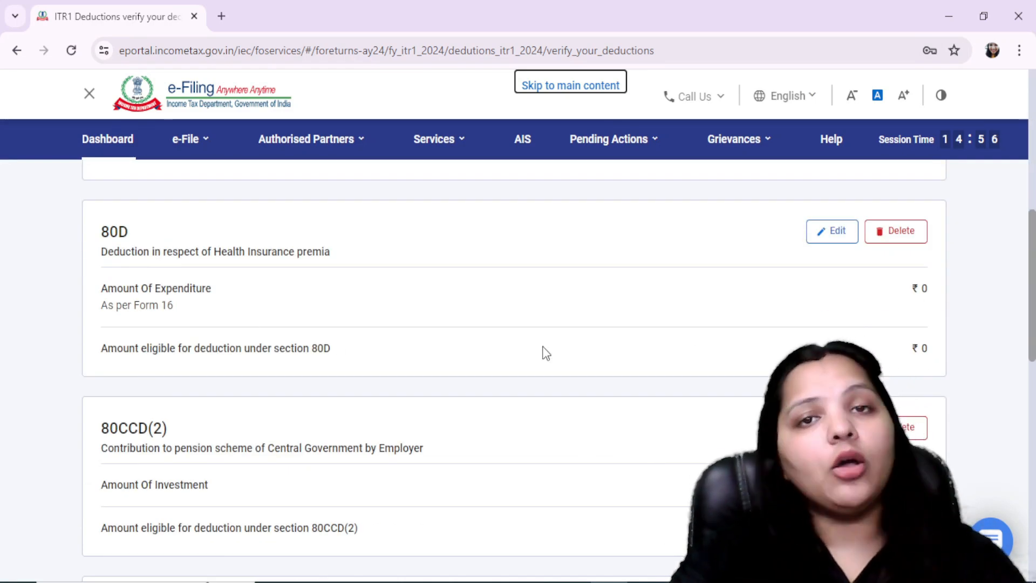
scroll(662, 541, "down", 6)
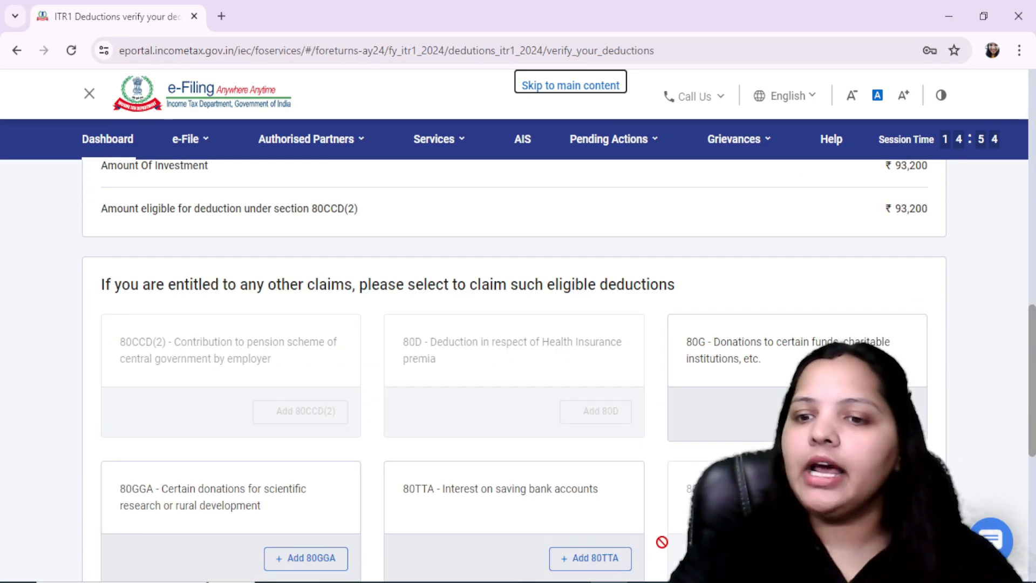
scroll(938, 260, "down", 7)
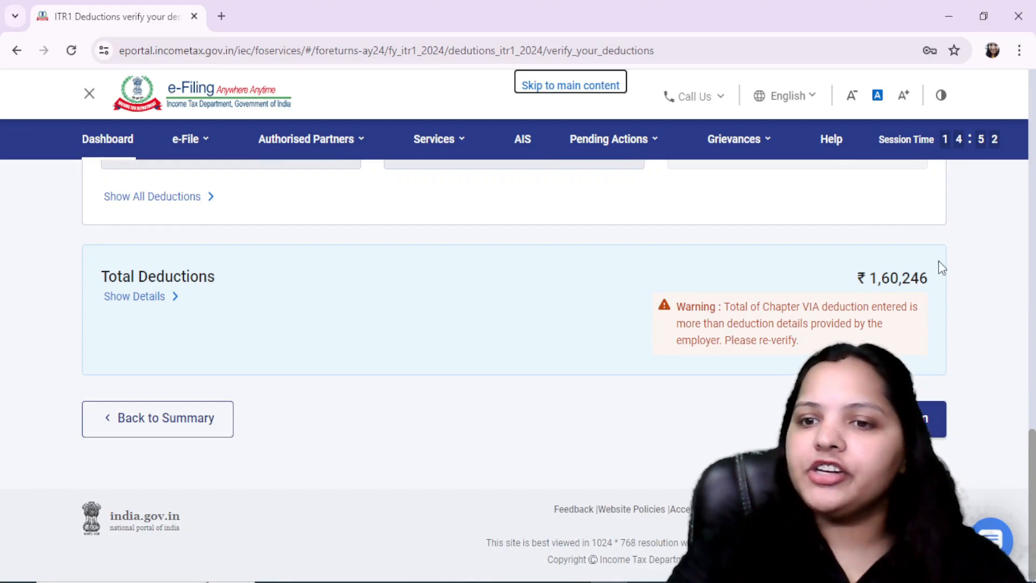
Check the Chapter VI-A deductions in FORM 16.pdf in Adobe Acrobat Reader, and confirm the Total Deductions section in the e-Filing portal
key("alt+Tab")
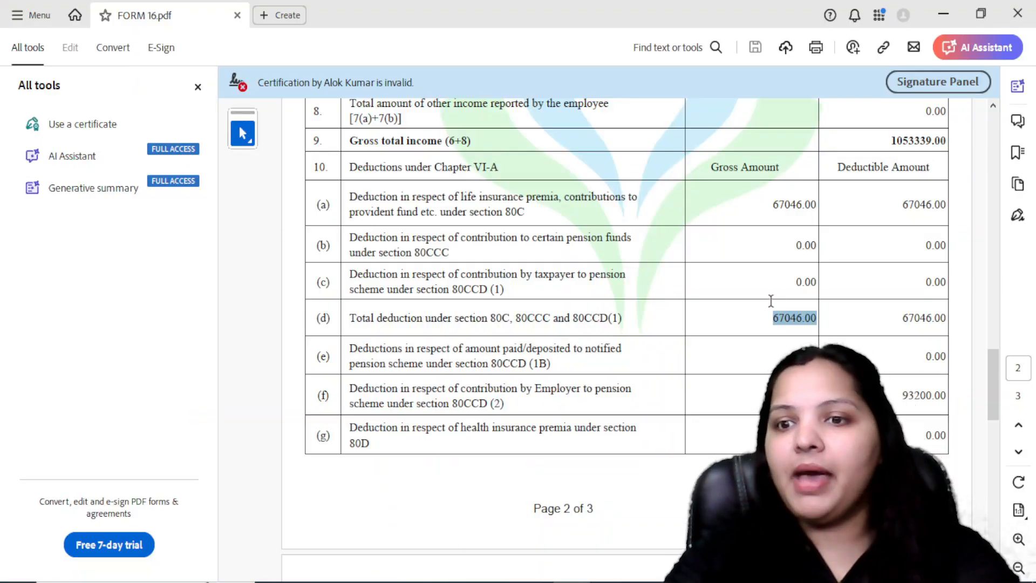
scroll(755, 311, "down", 9)
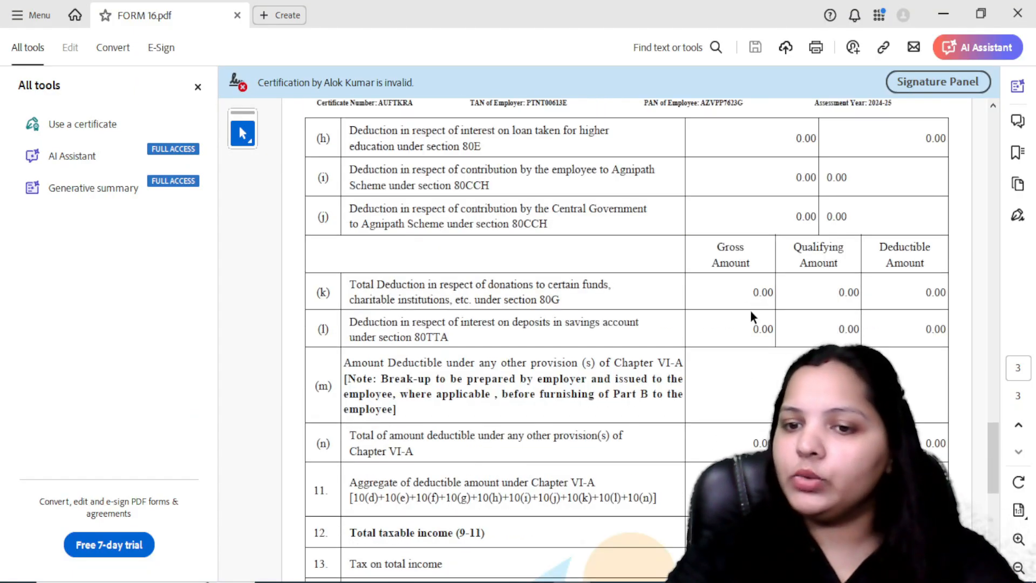
scroll(781, 331, "down", 3)
key("alt+Tab")
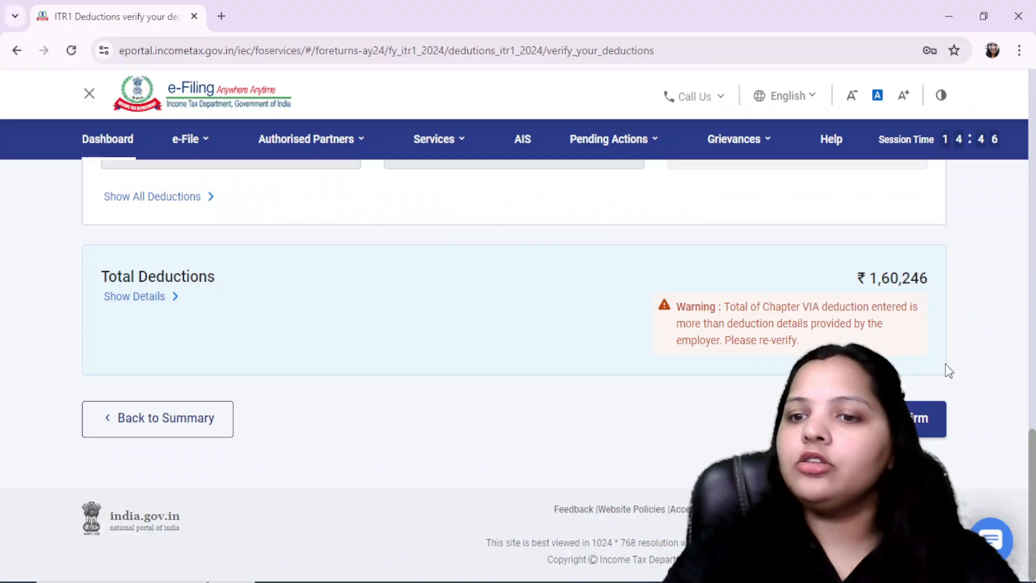
left_click(902, 418)
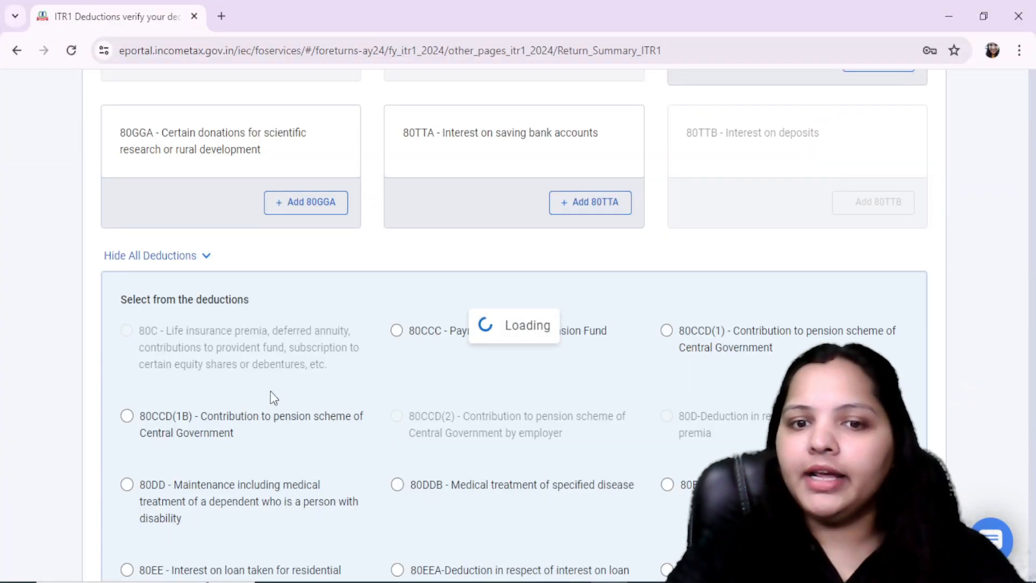
Open the Tax Paid section and compare the TDS on salary income with the net tax payable in FORM 16.pdf in Adobe Acrobat Reader
scroll(313, 410, "down", 6)
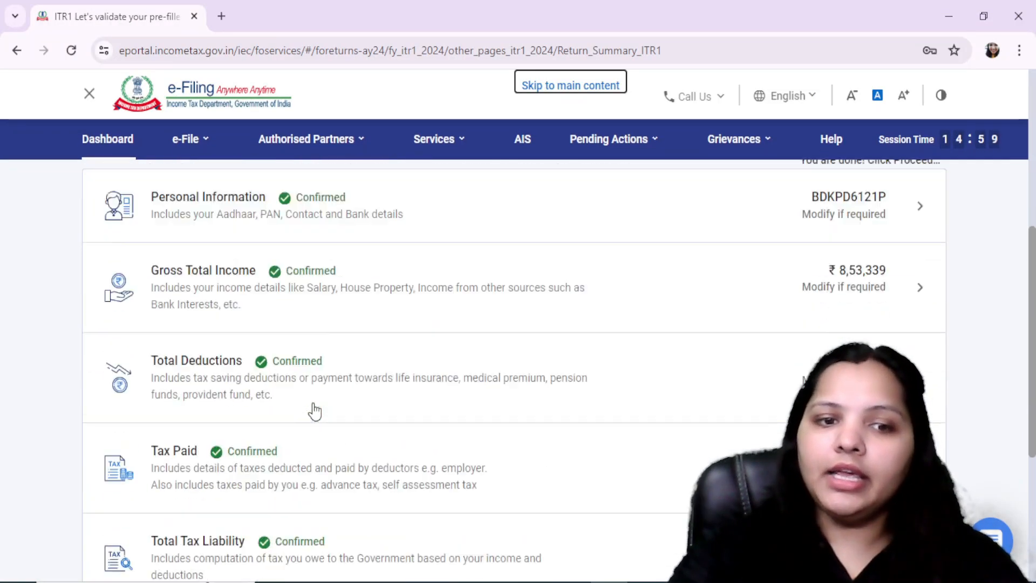
left_click(272, 447)
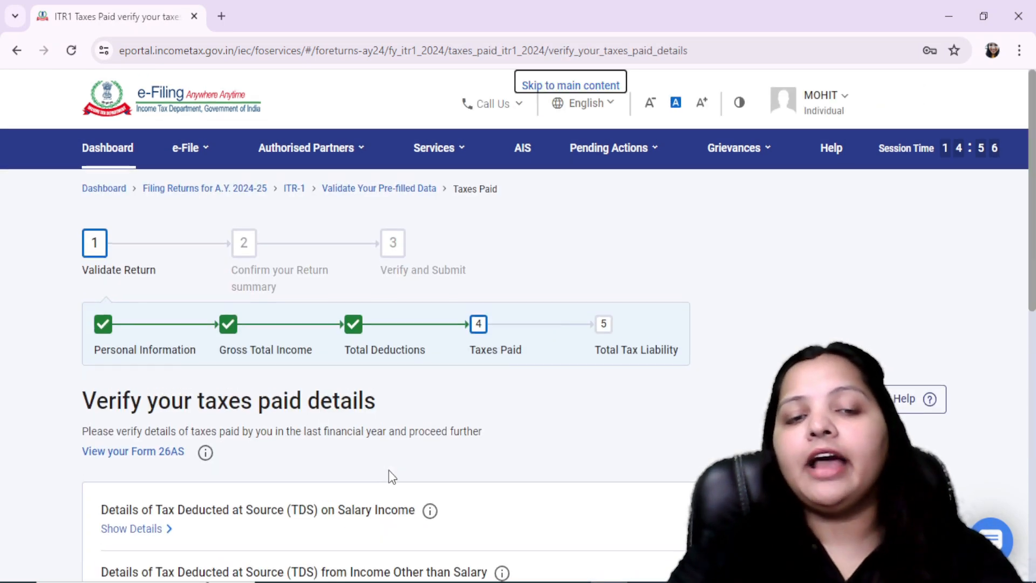
scroll(388, 471, "down", 3)
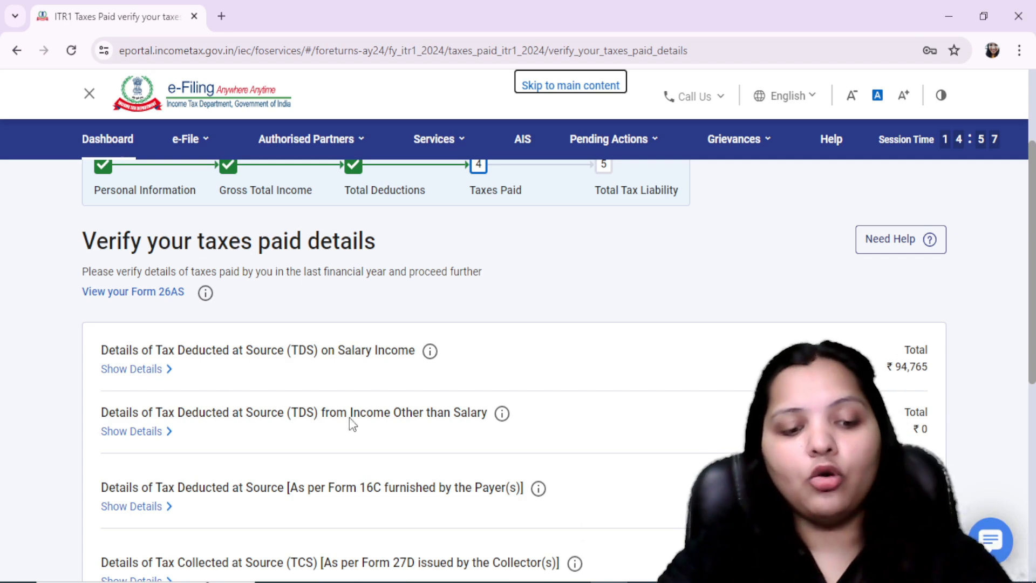
key("alt+Tab")
scroll(552, 325, "down", 6)
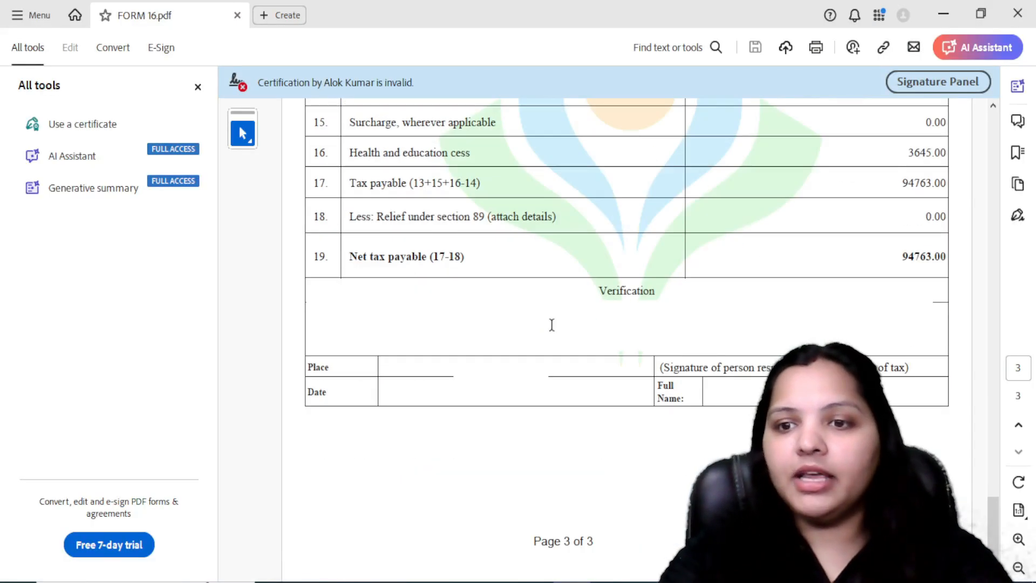
key("alt+Tab")
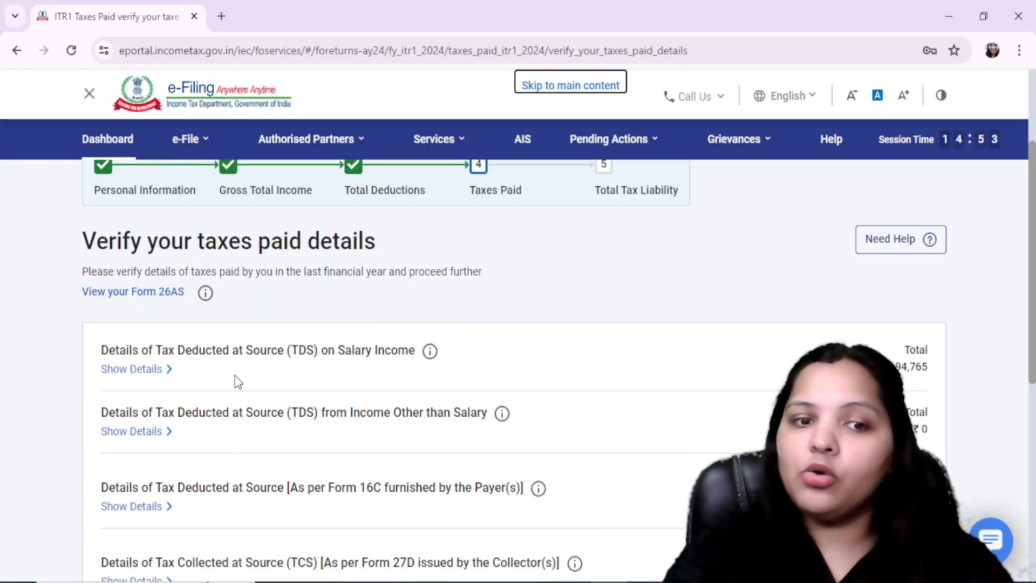
Check the details of the TDS on salary income, and confirm the Tax Paid section
left_click(162, 368)
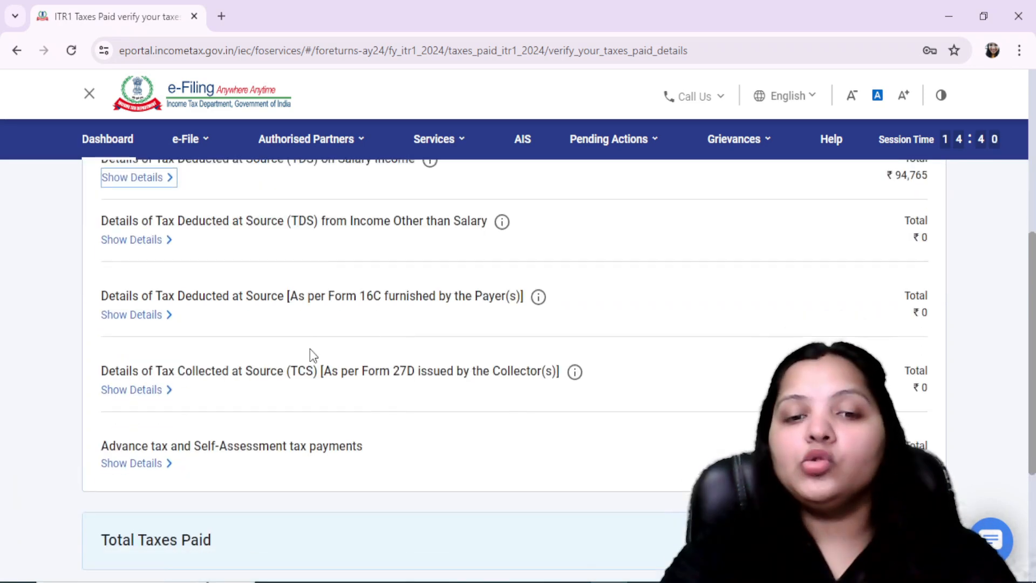
scroll(324, 356, "down", 5)
left_click(917, 393)
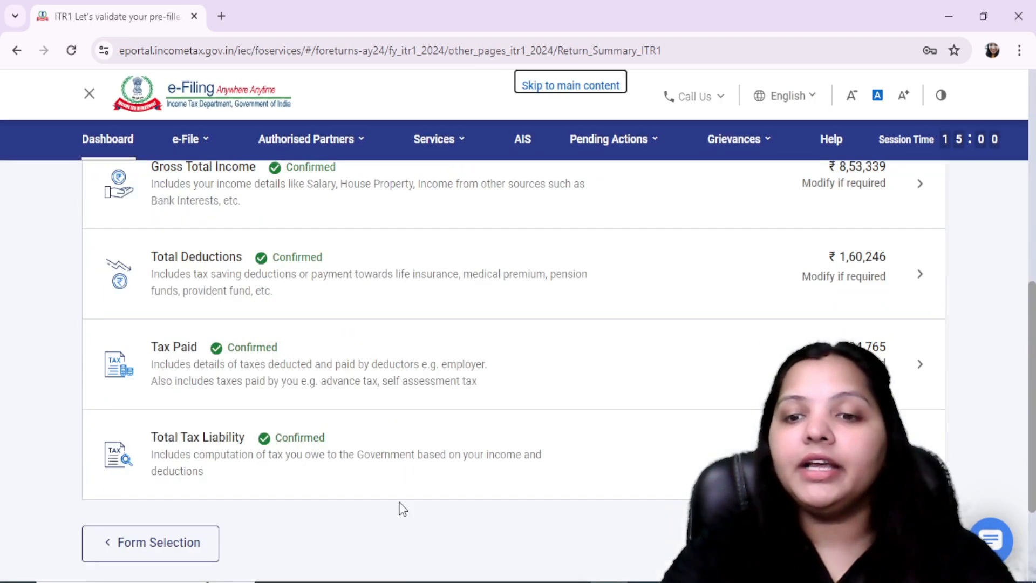
Open the Total Tax Liability section, review the computation of income, and show the slab calculation of the tax payable on total income
left_click(208, 438)
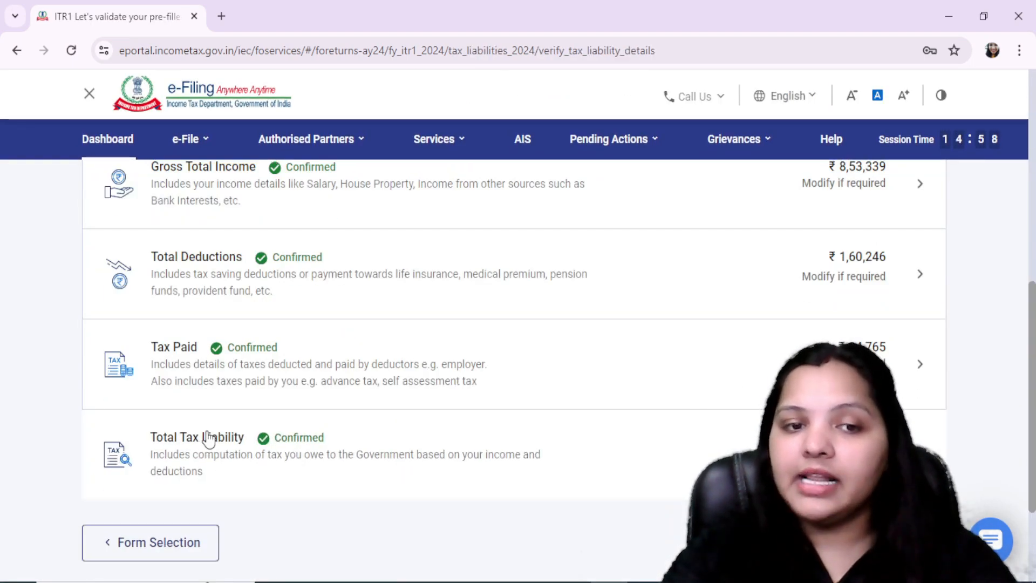
scroll(606, 400, "down", 5)
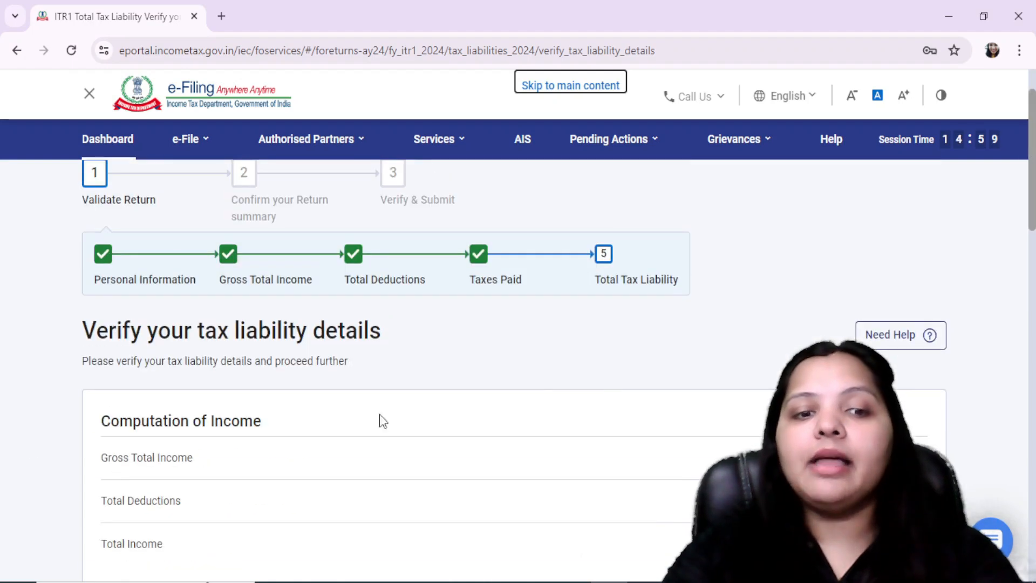
scroll(345, 432, "down", 2)
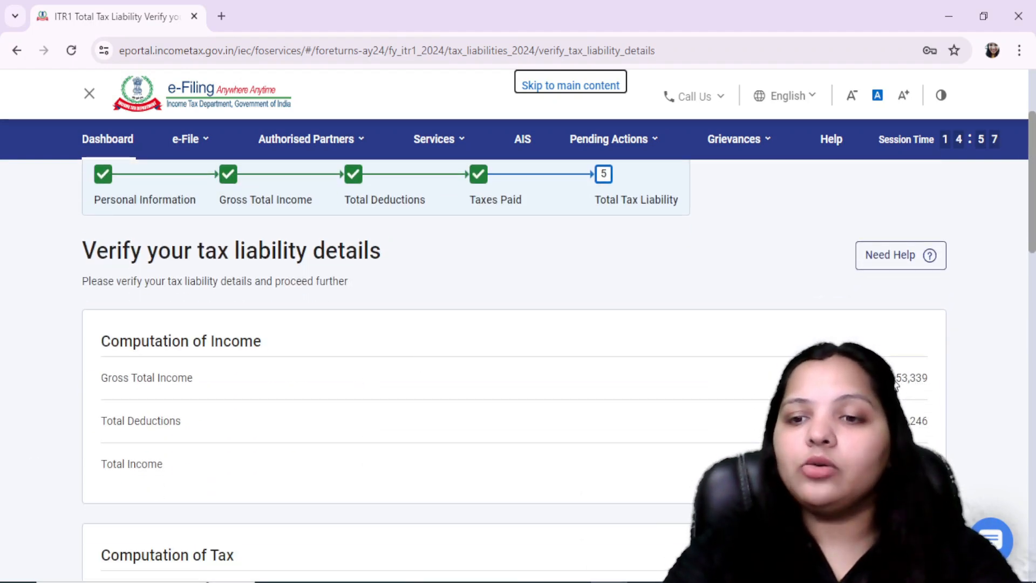
scroll(969, 433, "down", 3)
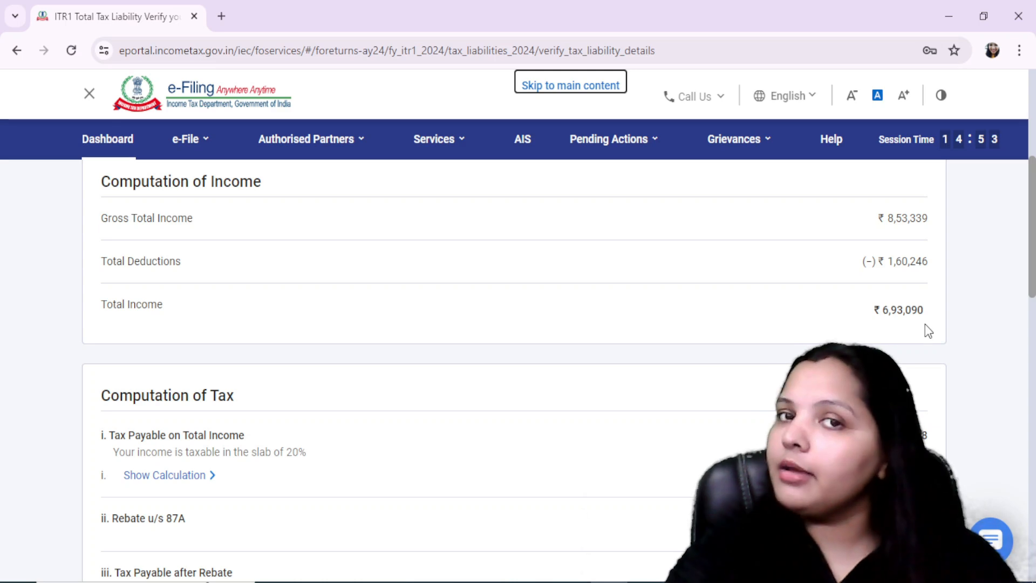
scroll(455, 240, "down", 3)
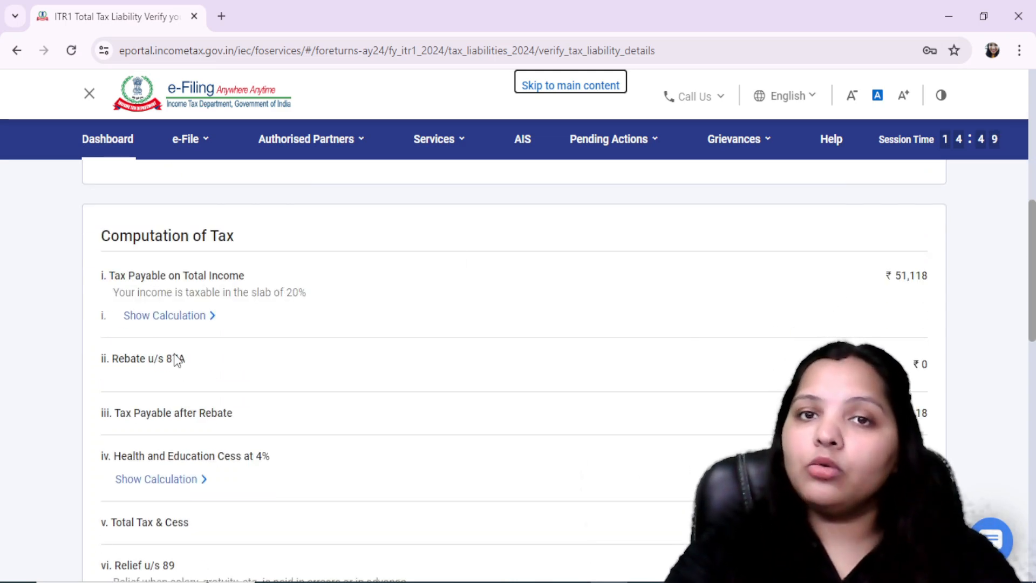
left_click(203, 319)
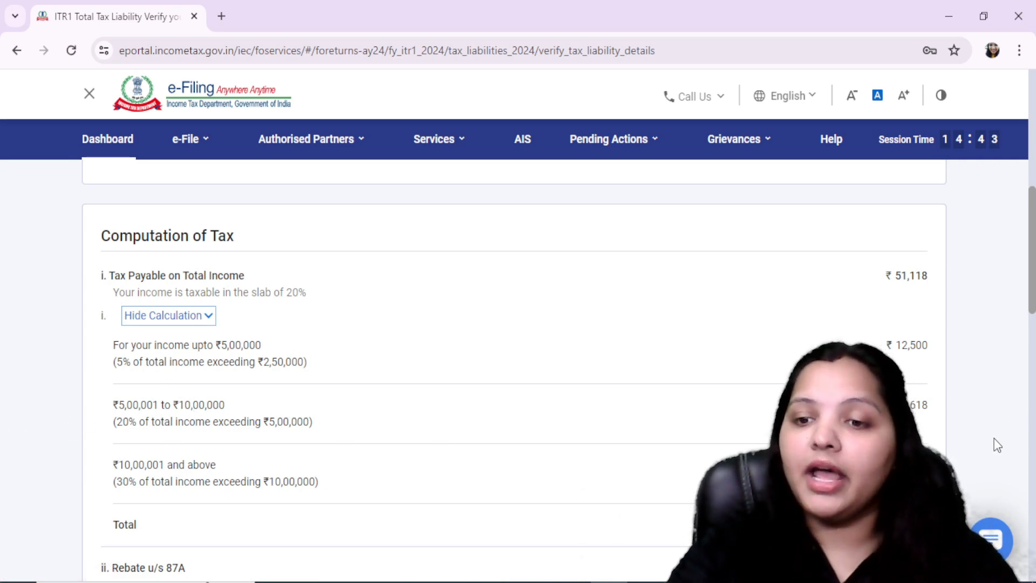
Confirm the Total Tax Liability section after reviewing the cess, relief, interest and late fee items, and proceed to the tax summary
scroll(970, 446, "down", 9)
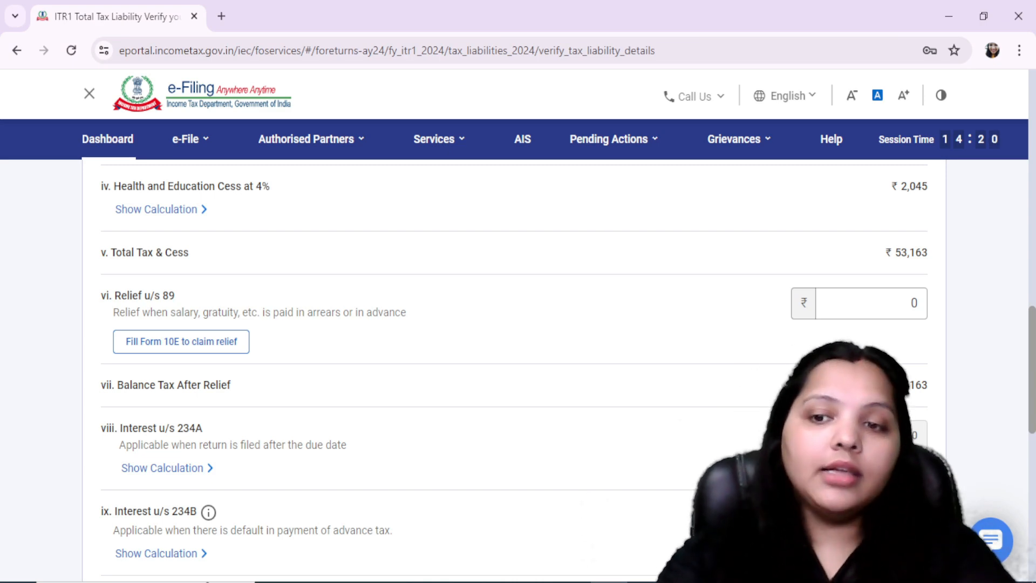
scroll(512, 367, "down", 3)
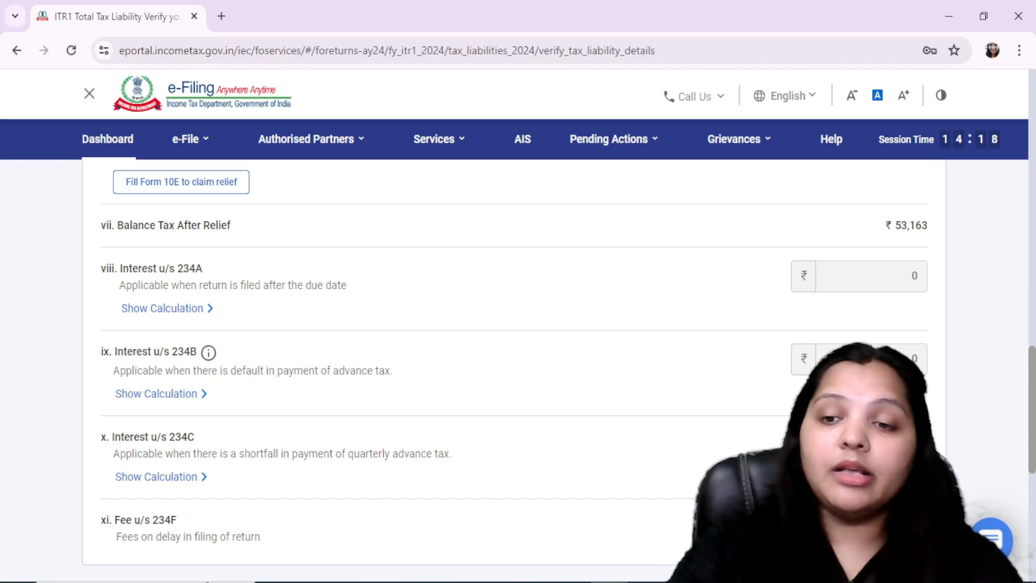
scroll(921, 436, "down", 6)
left_click(922, 436)
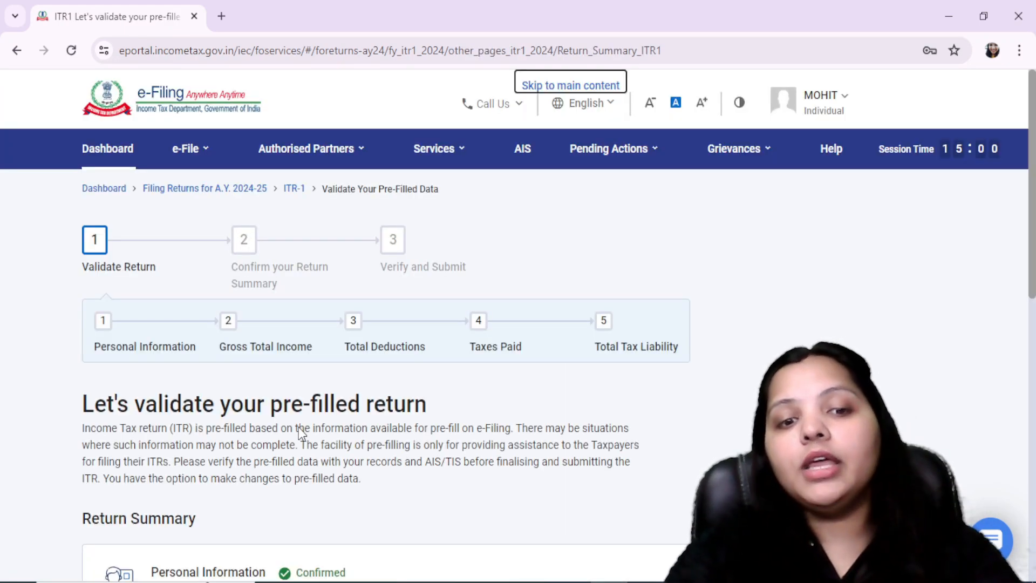
scroll(319, 432, "down", 10)
left_click(894, 408)
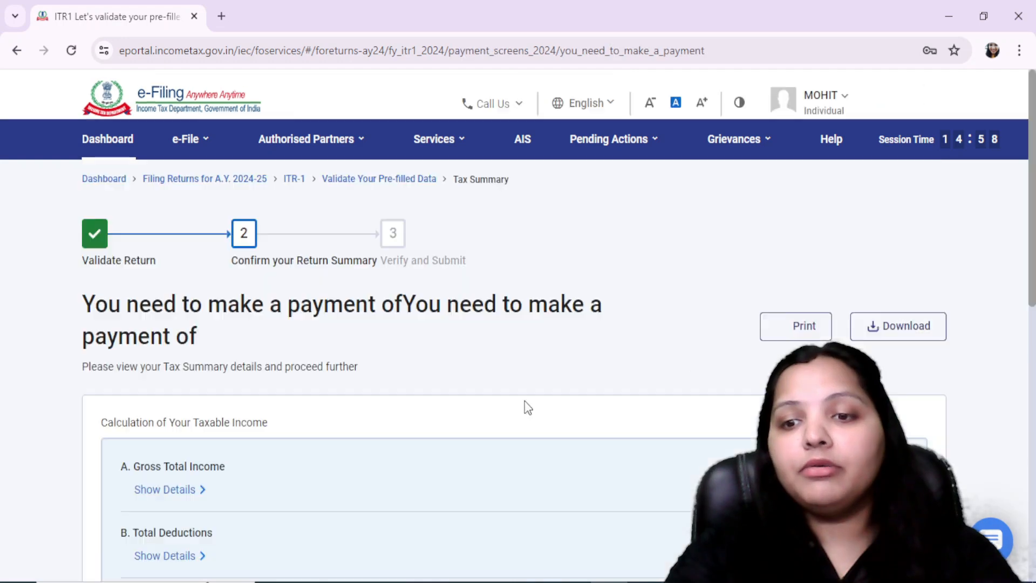
Switch to FORM 16.pdf in Adobe Acrobat Reader and check the net tax payable in row 19
key("alt+Tab")
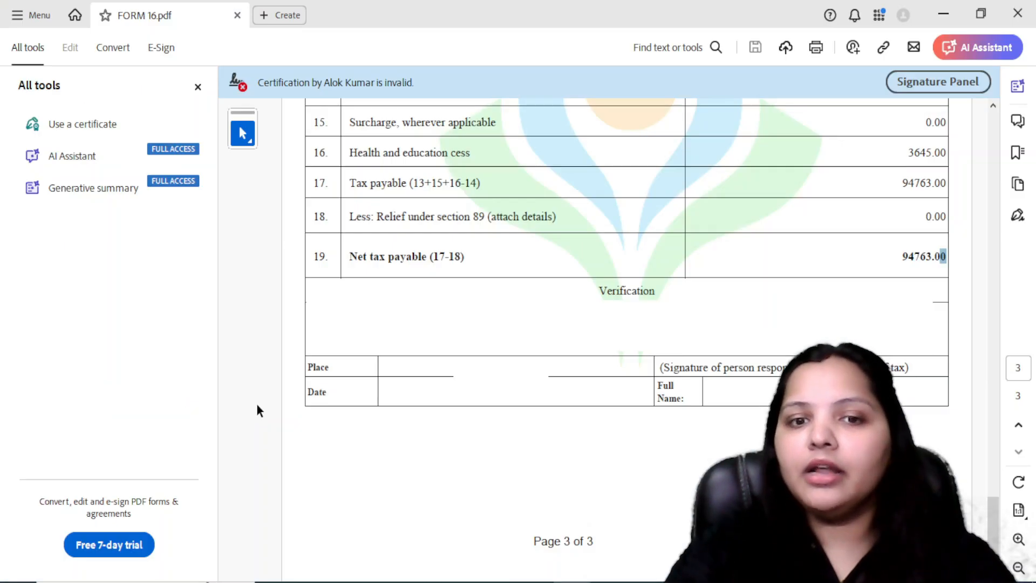
left_click_drag(892, 258, 975, 259)
left_click(944, 290)
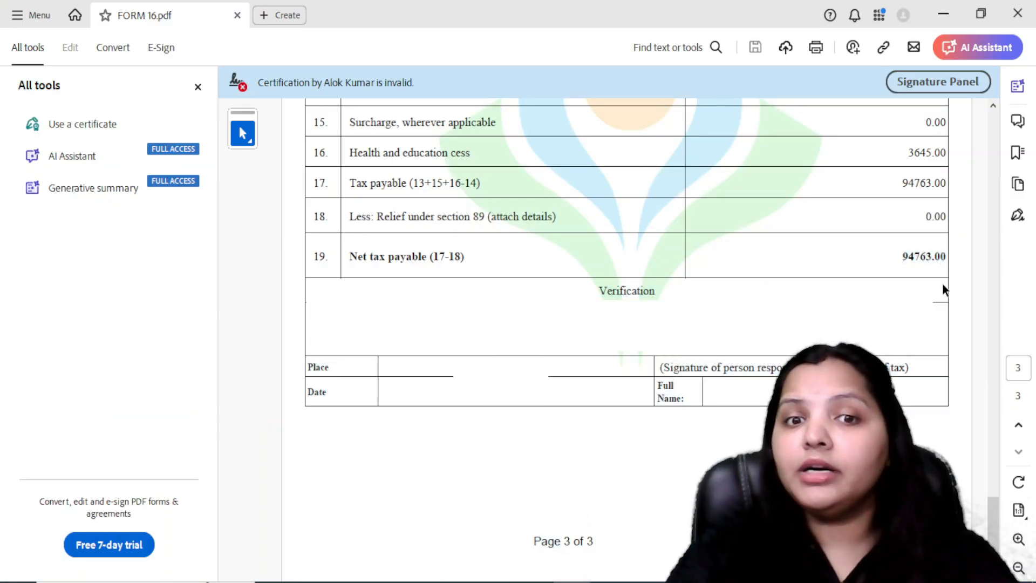
left_click_drag(909, 260, 903, 259)
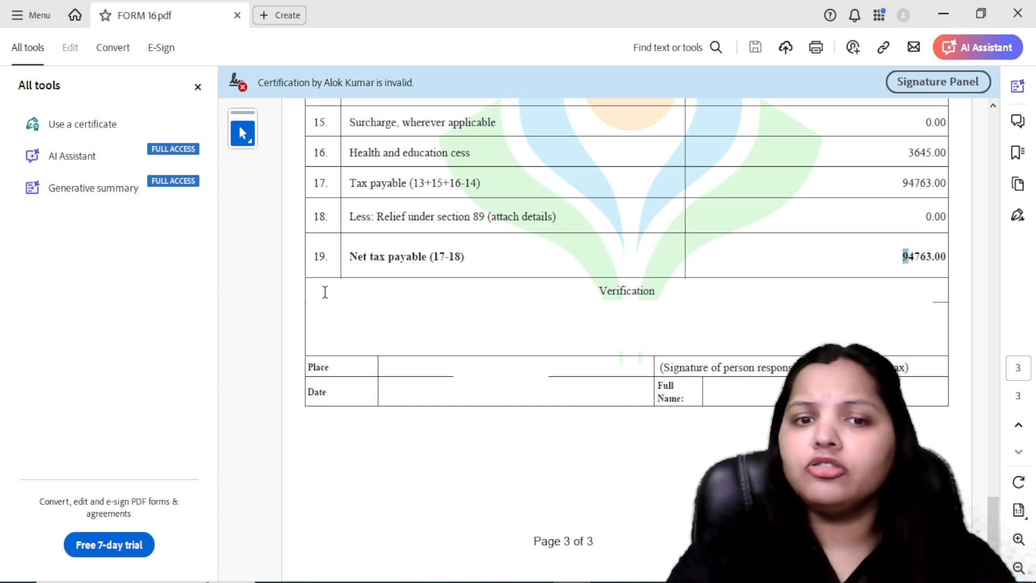
Return to the e-Filing portal in the browser and review the refund amount on the tax summary
key("alt+Tab")
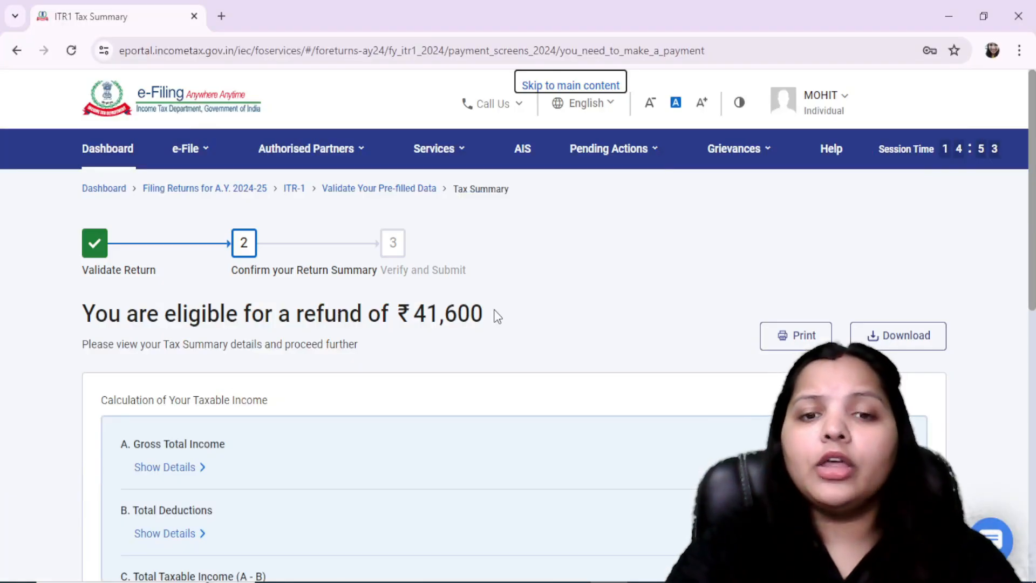
left_click_drag(485, 317, 85, 329)
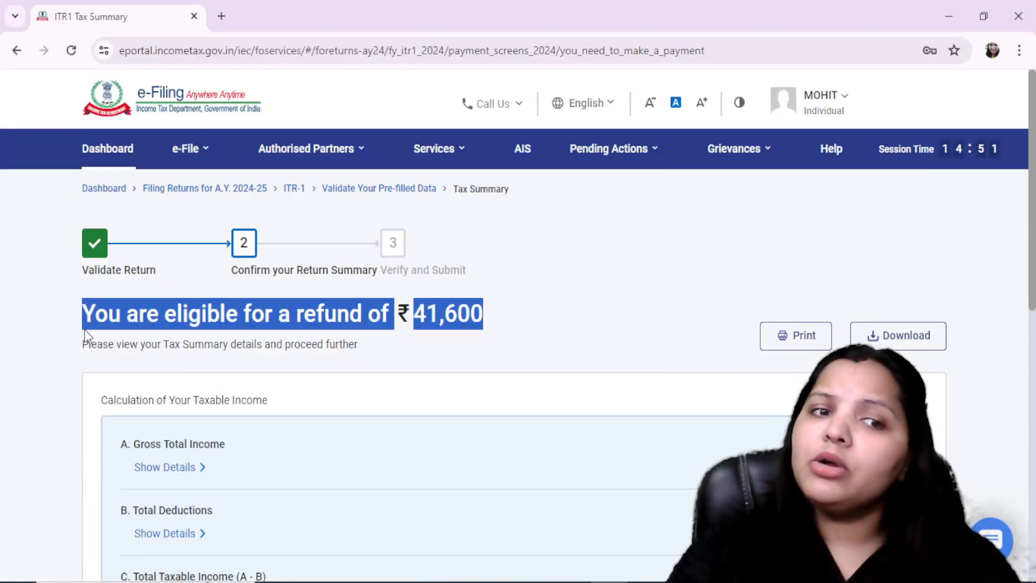
left_click(161, 348)
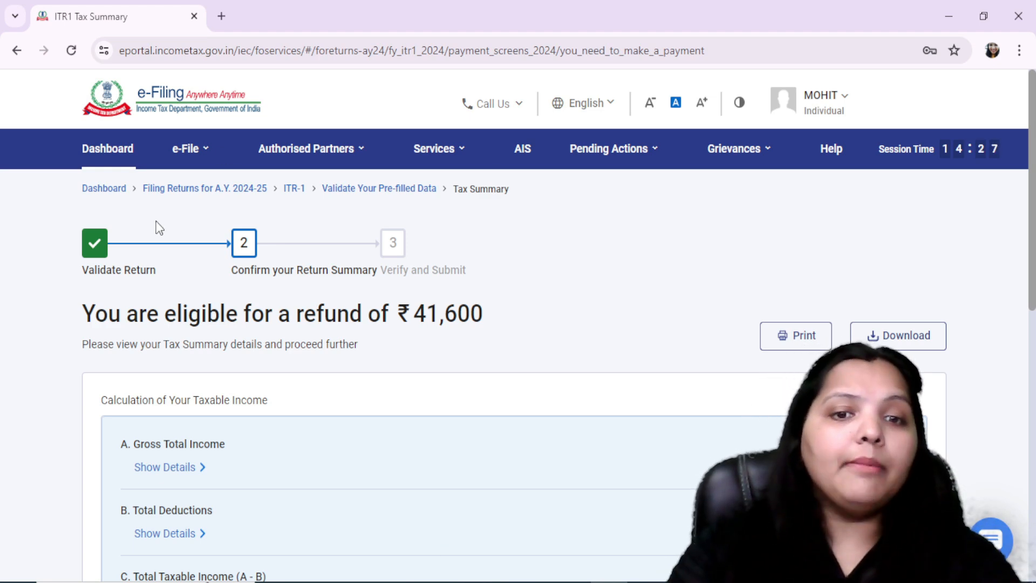
left_click_drag(482, 322, 412, 316)
left_click(411, 407)
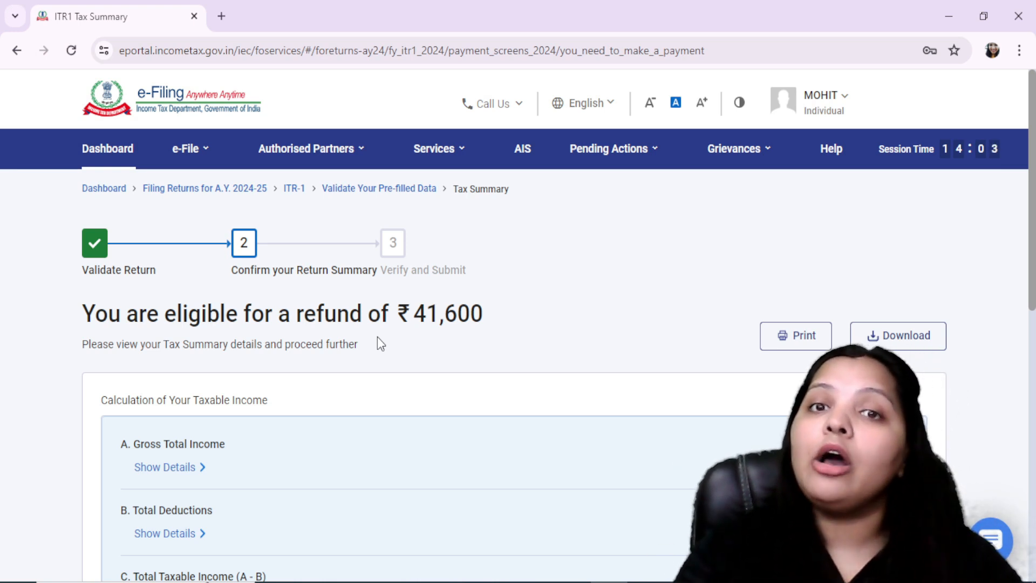
Go back to the return summary, reopen the Gross Total Income section, and continue past the salary exemption questions to the income source details
scroll(674, 475, "down", 10)
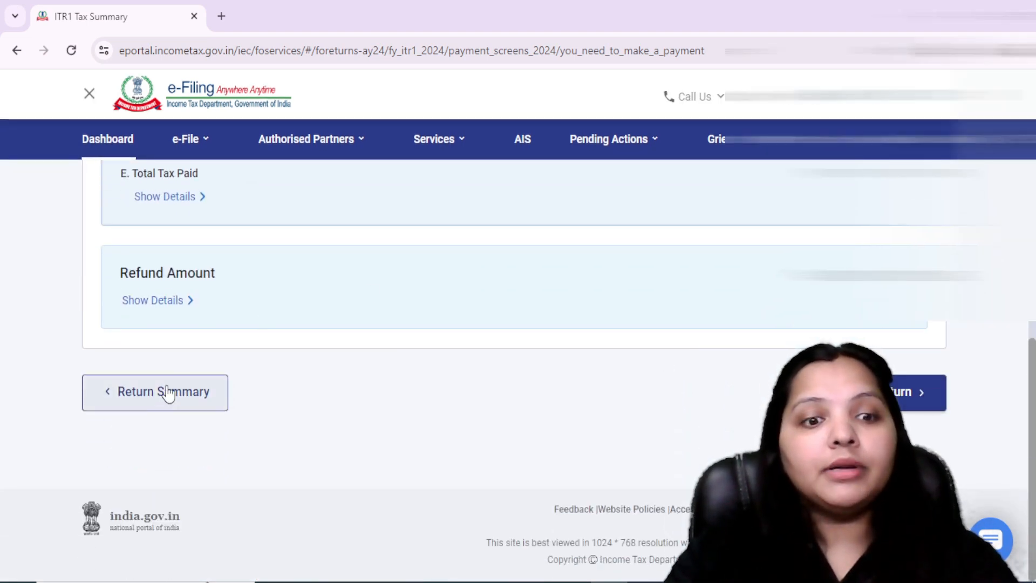
left_click(157, 405)
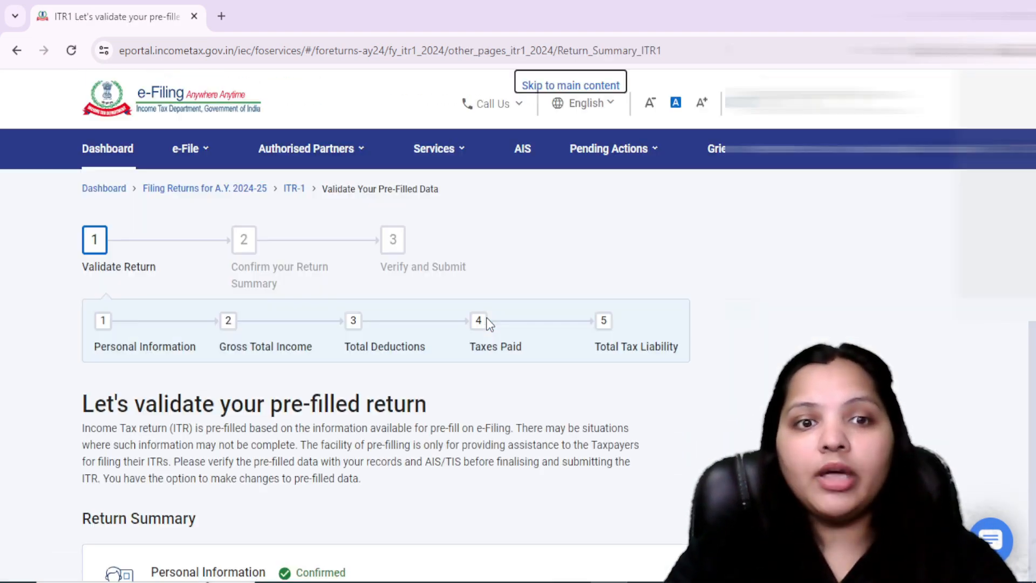
scroll(487, 317, "down", 7)
scroll(486, 323, "down", 1)
left_click(420, 208)
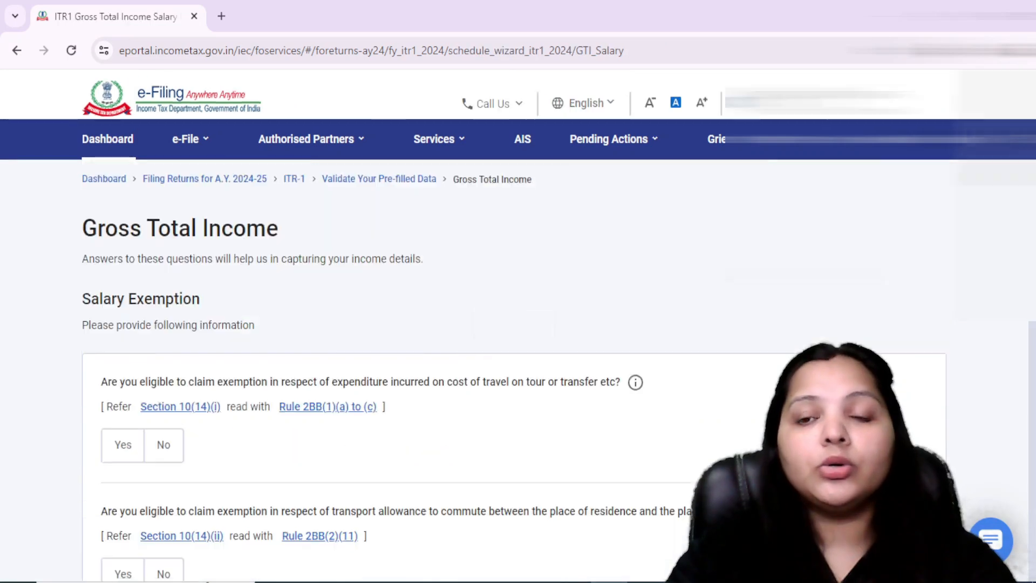
scroll(654, 430, "down", 10)
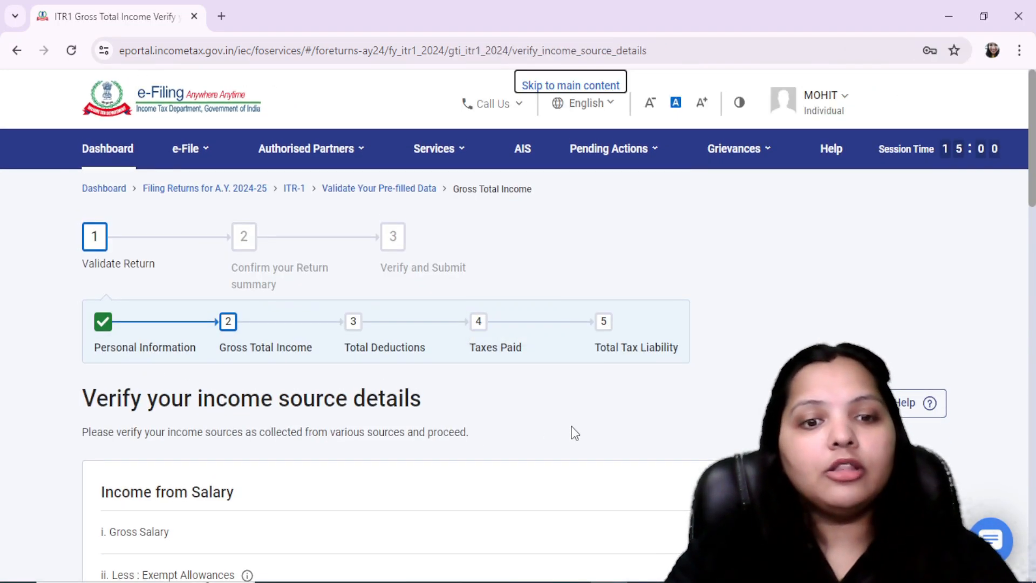
Delete the self-occupied house property income entry and confirm the Gross Total Income section
scroll(573, 426, "down", 8)
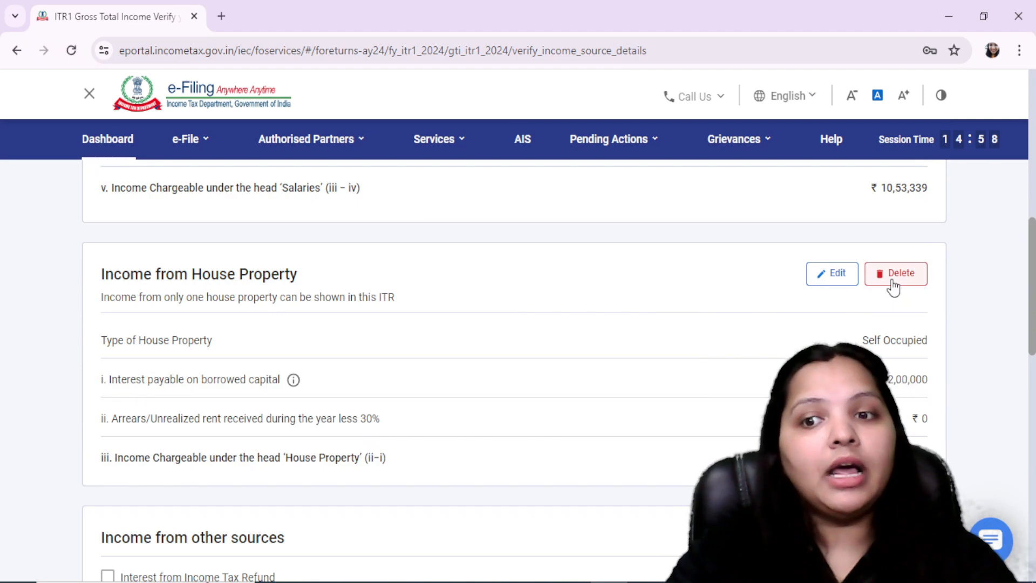
left_click(894, 276)
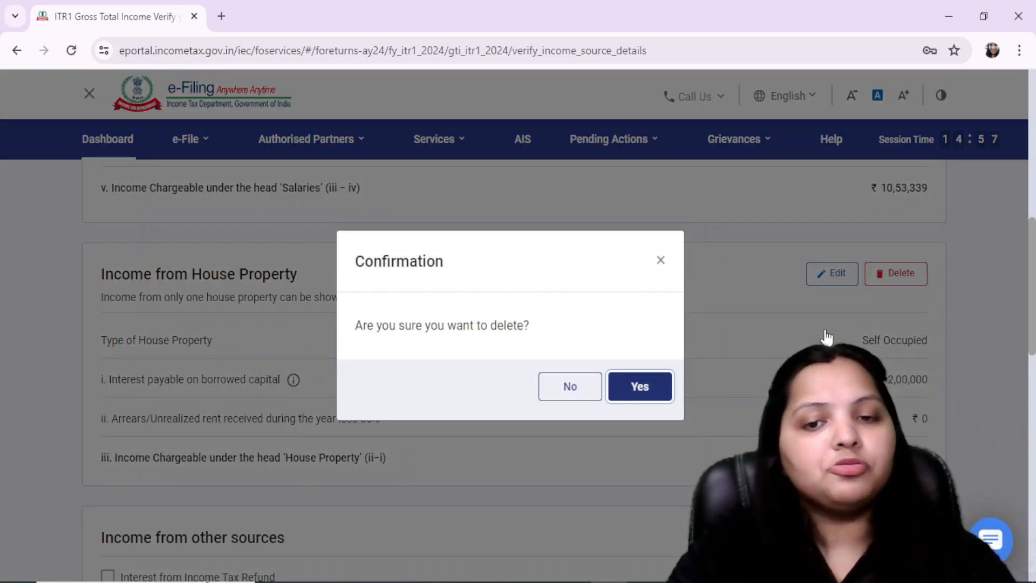
left_click(639, 387)
scroll(825, 330, "down", 3)
scroll(825, 330, "down", 8)
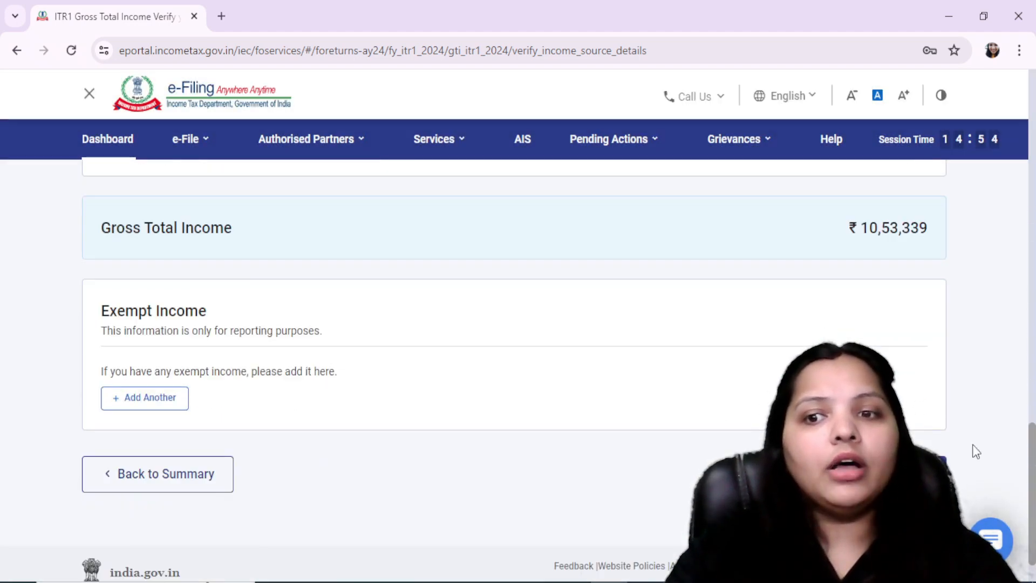
left_click(898, 475)
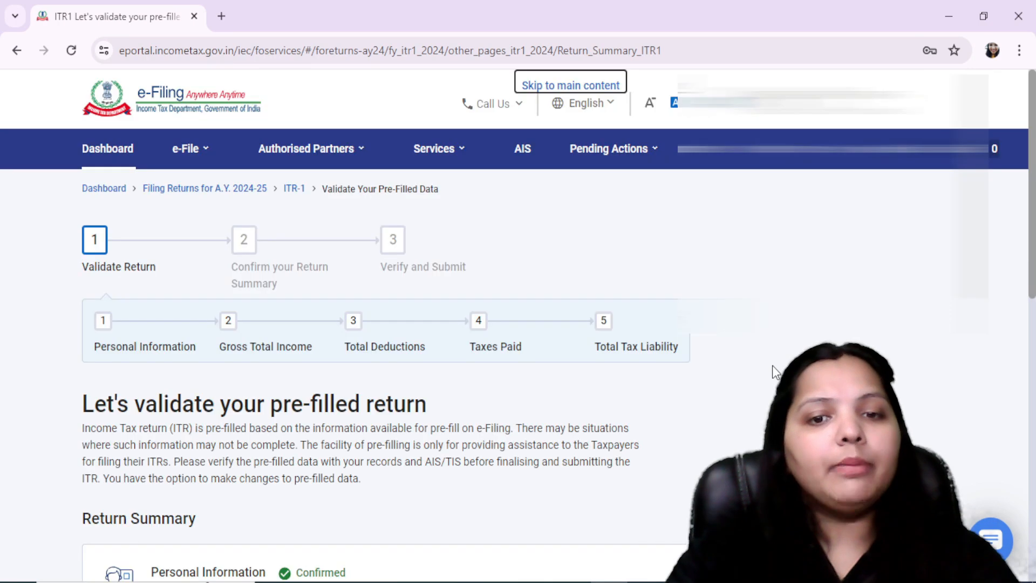
Proceed from the return summary to the tax summary and check the recalculated refund amount
scroll(772, 365, "down", 10)
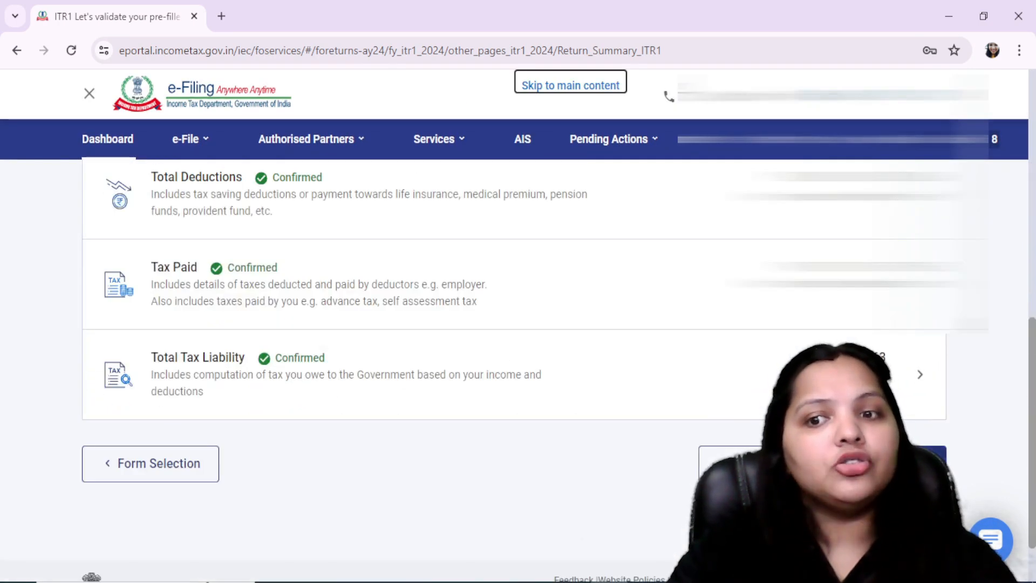
left_click(885, 463)
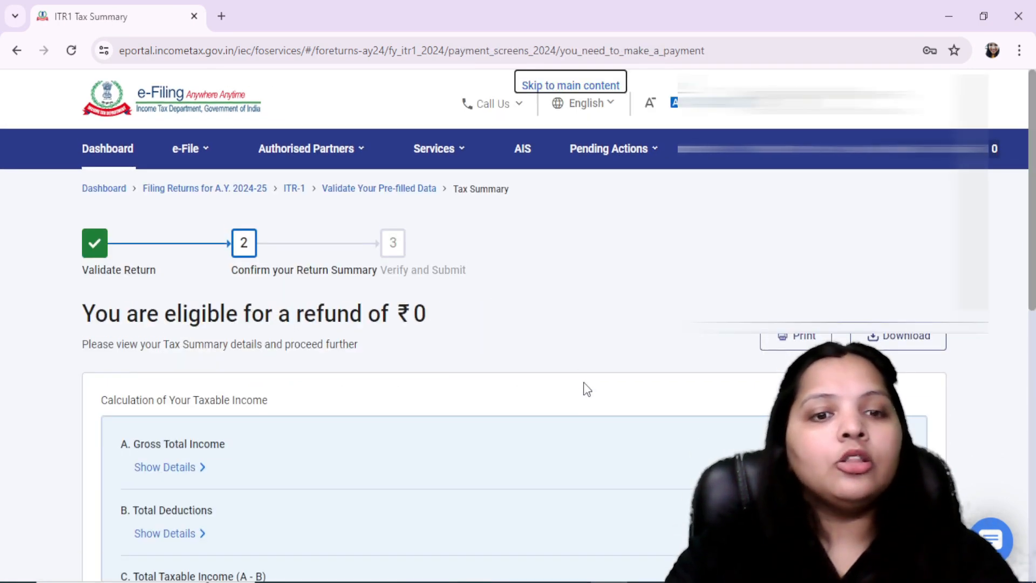
scroll(584, 382, "down", 1)
left_click_drag(106, 243, 511, 240)
left_click(512, 239)
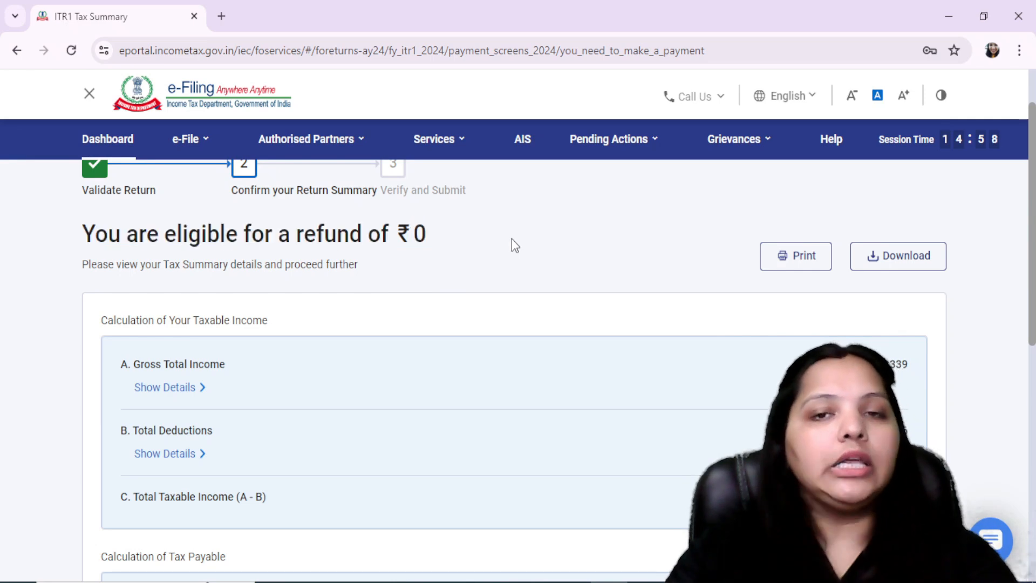